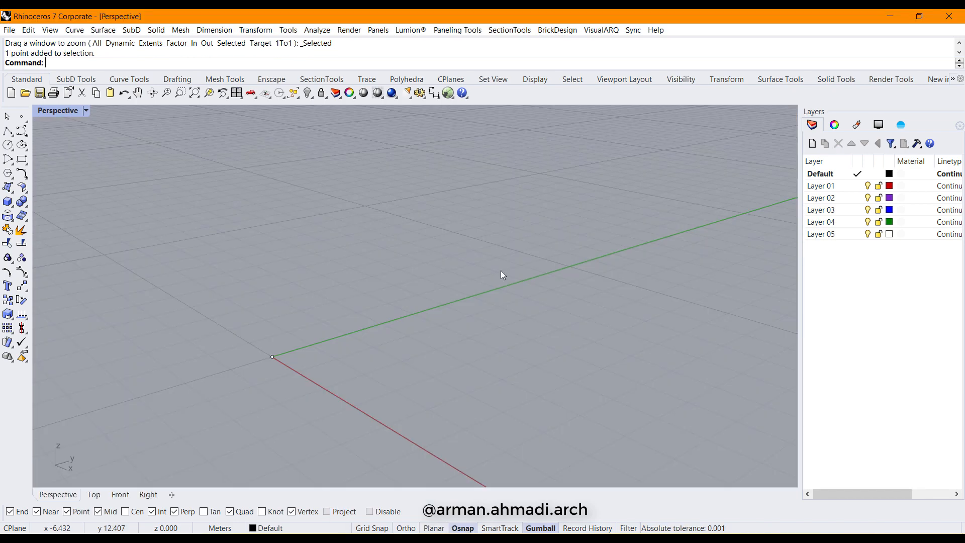
# Draw a straight line about 10 m long from the origin along the positive Y axis
pyautogui.moveTo(325, 372); pyautogui.dragTo(377, 370, button='right')
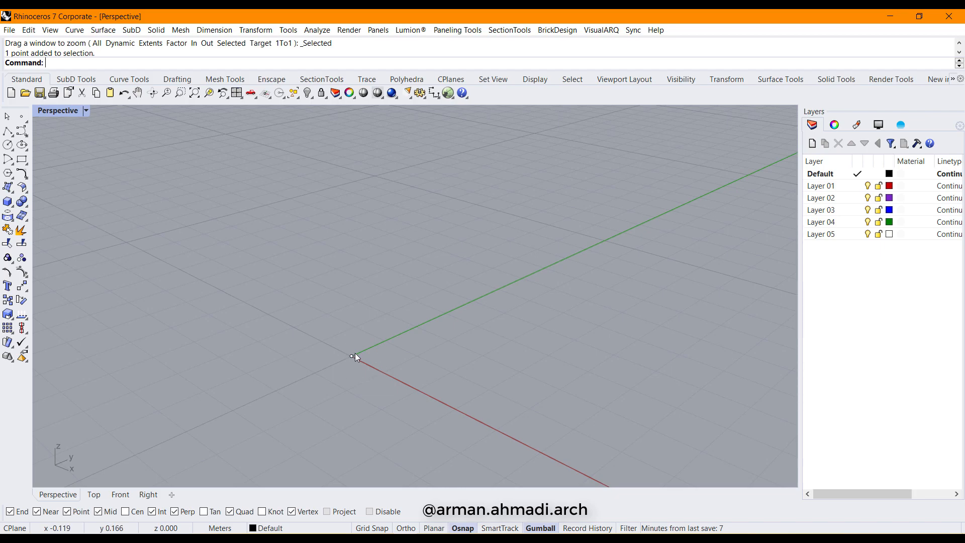
pyautogui.moveTo(379, 377); pyautogui.dragTo(370, 377, button='right')
pyautogui.write('L')
pyautogui.press('Return')
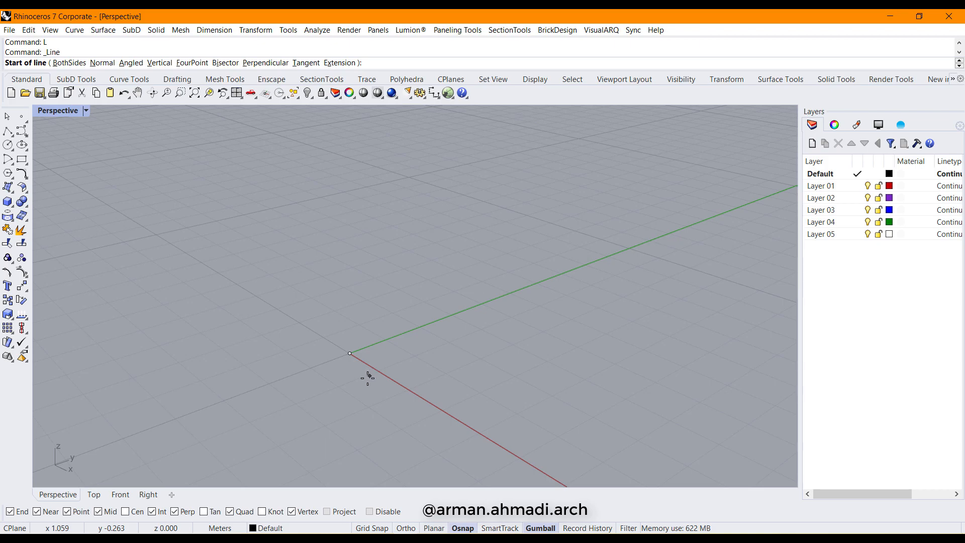
pyautogui.click(350, 353)
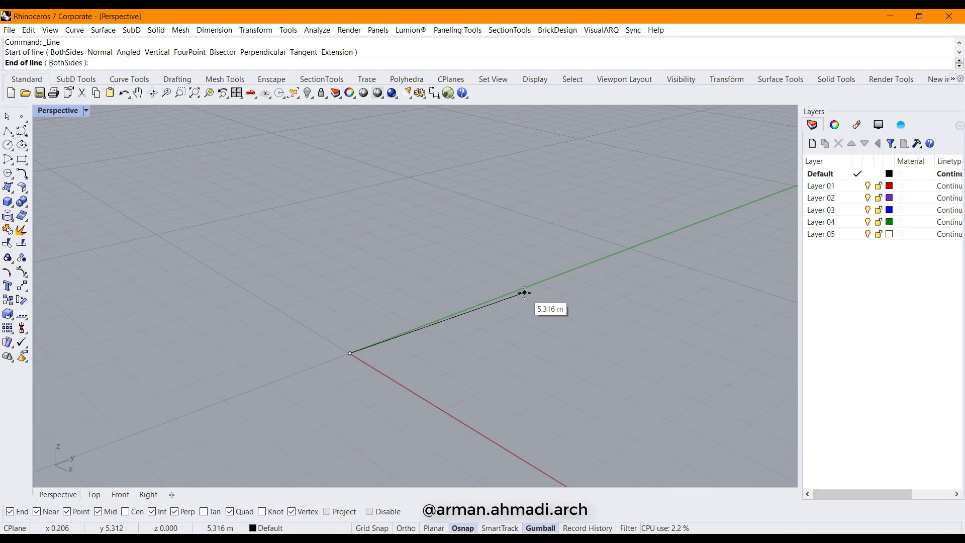
pyautogui.press('F8')
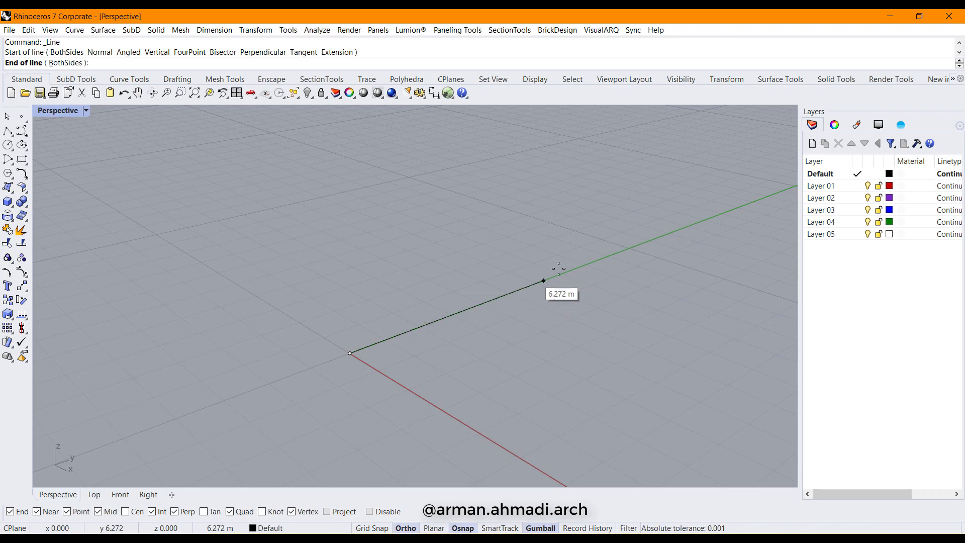
pyautogui.click(628, 248)
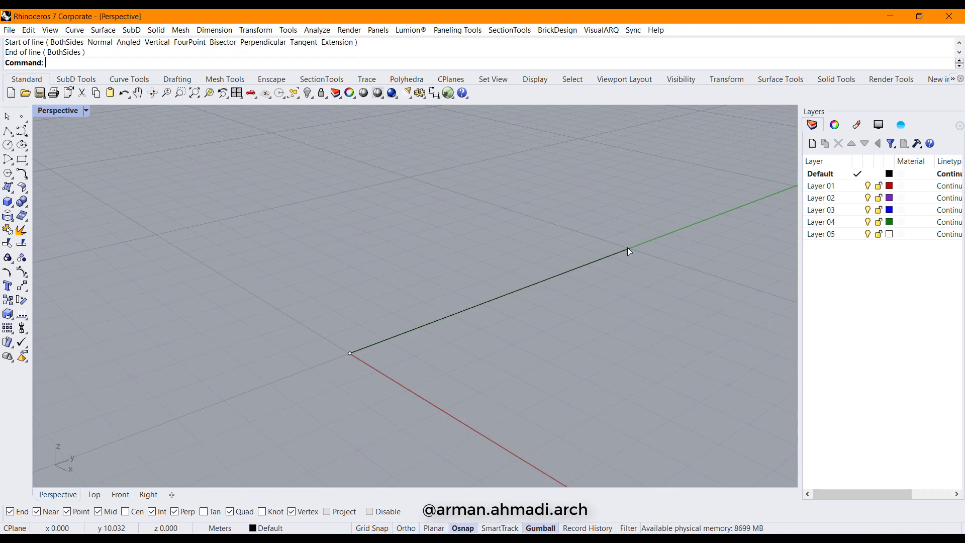
# Draw a vertical rectangle starting at the origin, with a 0.08 m base edge along the X axis and a 3.3 m height
pyautogui.moveTo(627, 285); pyautogui.dragTo(395, 308, button='right')
pyautogui.moveTo(466, 370); pyautogui.dragTo(469, 375, button='right')
pyautogui.moveTo(469, 375); pyautogui.dragTo(498, 363, button='right')
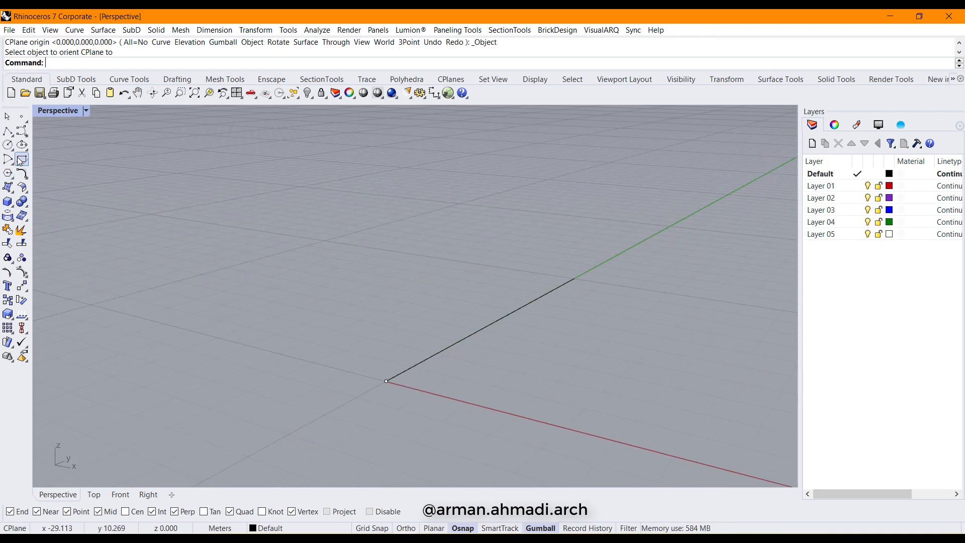
pyautogui.click(21, 160)
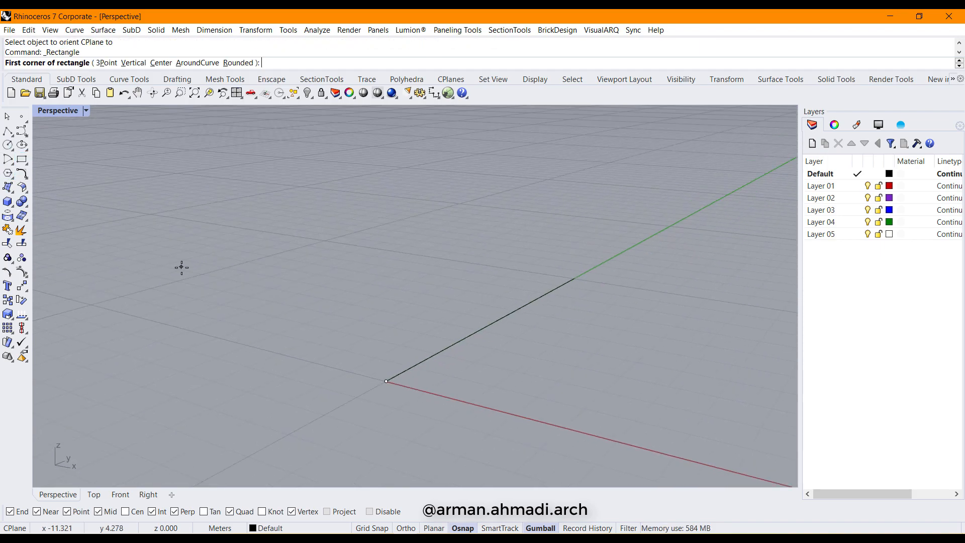
pyautogui.click(133, 62)
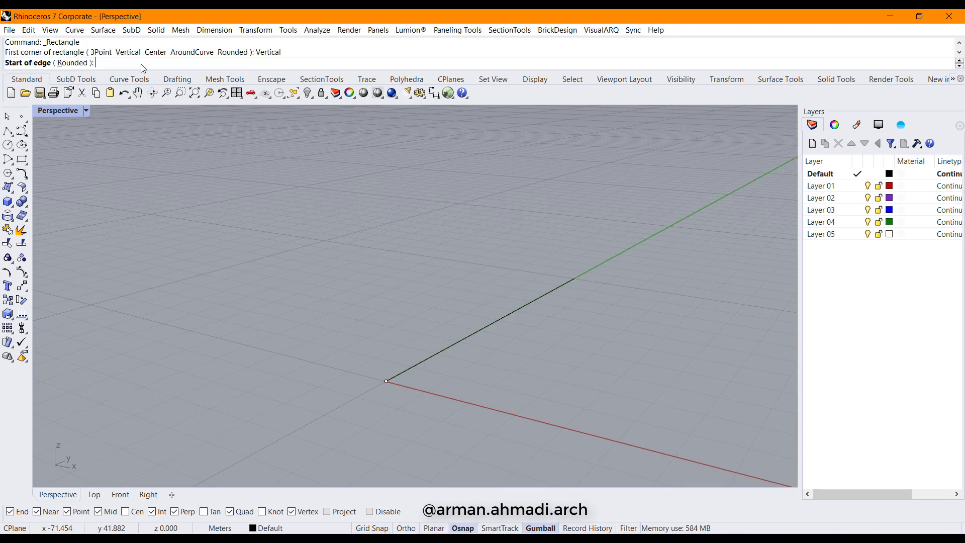
pyautogui.click(385, 382)
pyautogui.press('F8')
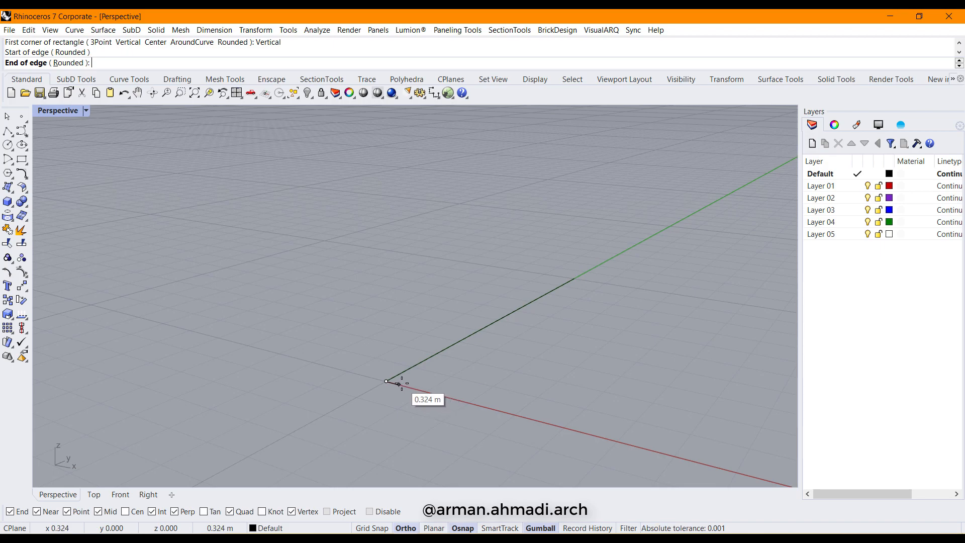
pyautogui.press('F8')
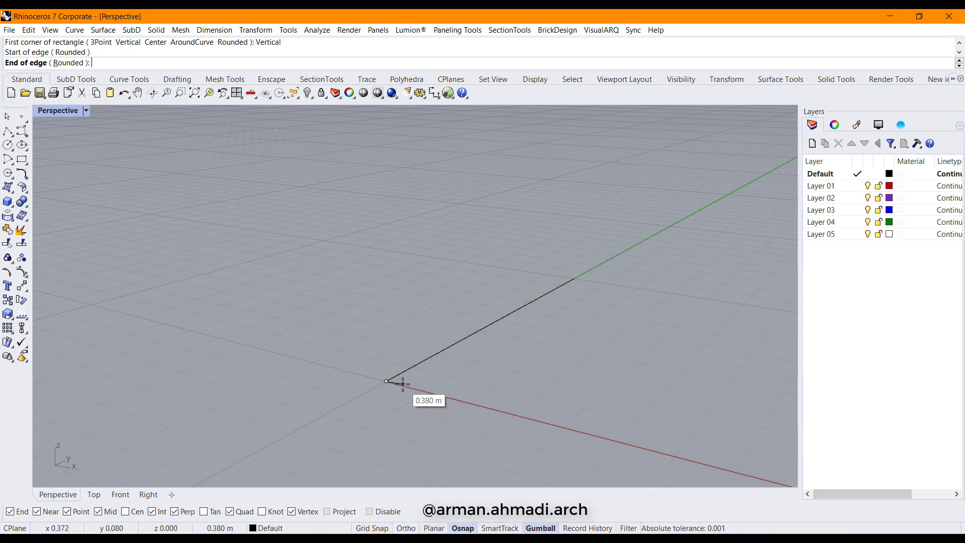
pyautogui.press('F8')
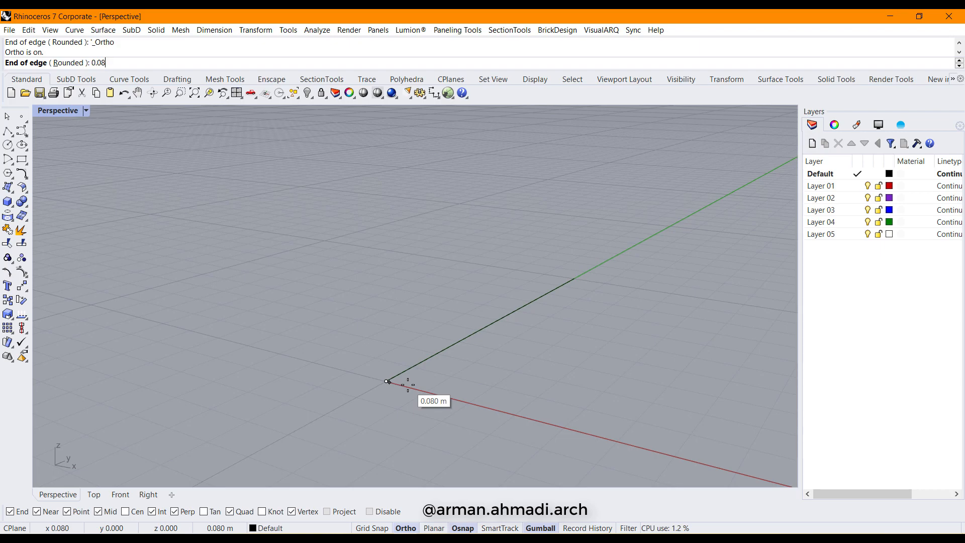
pyautogui.press('Return')
pyautogui.click(445, 400)
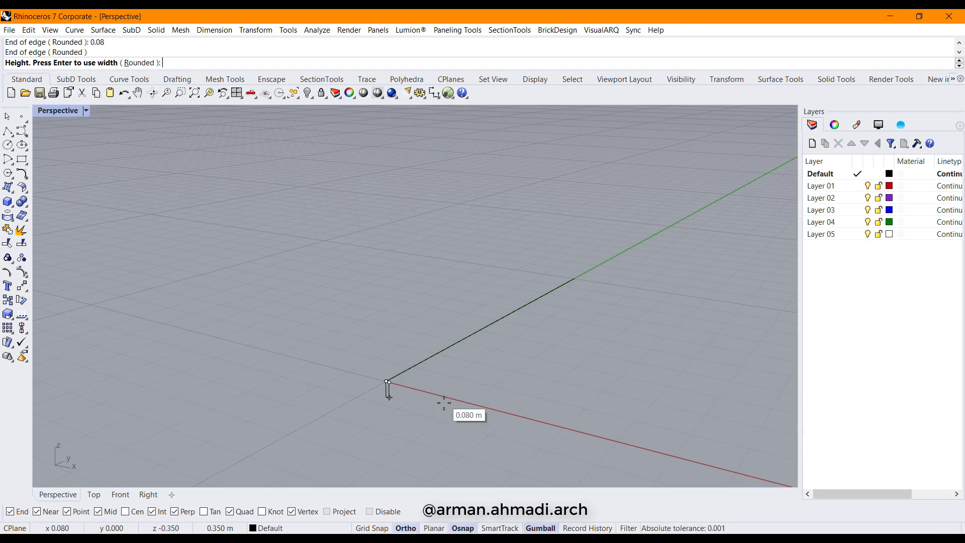
pyautogui.scroll(-5, 404, 311)
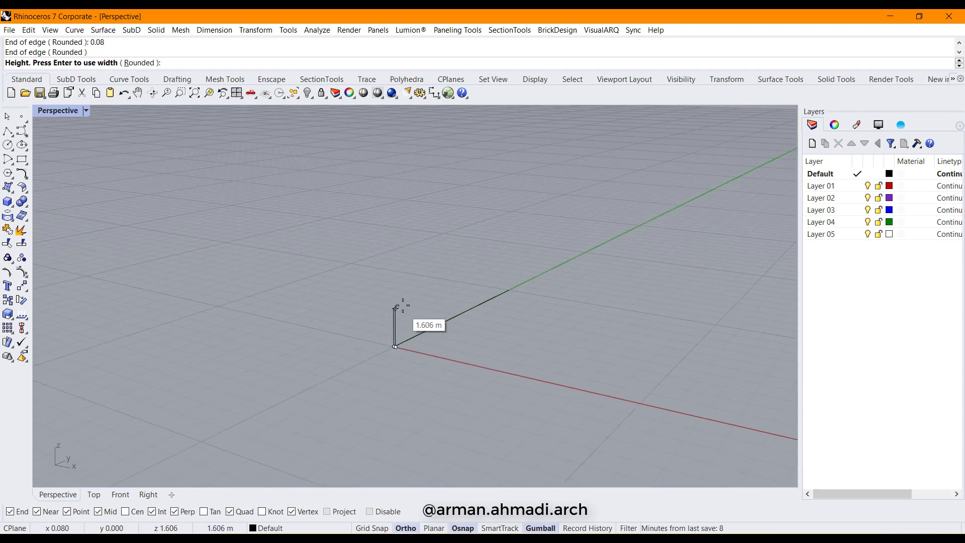
pyautogui.scroll(2, 398, 303)
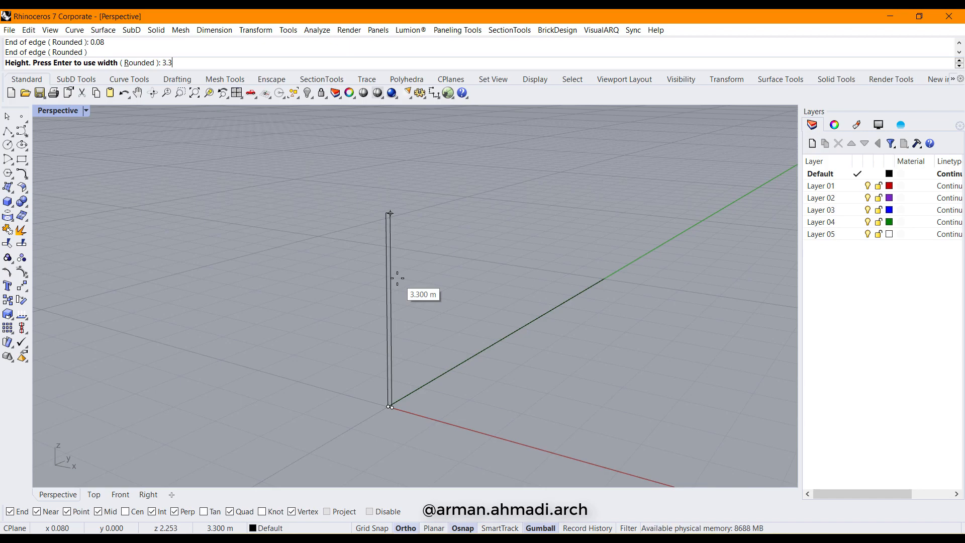
pyautogui.press('Return')
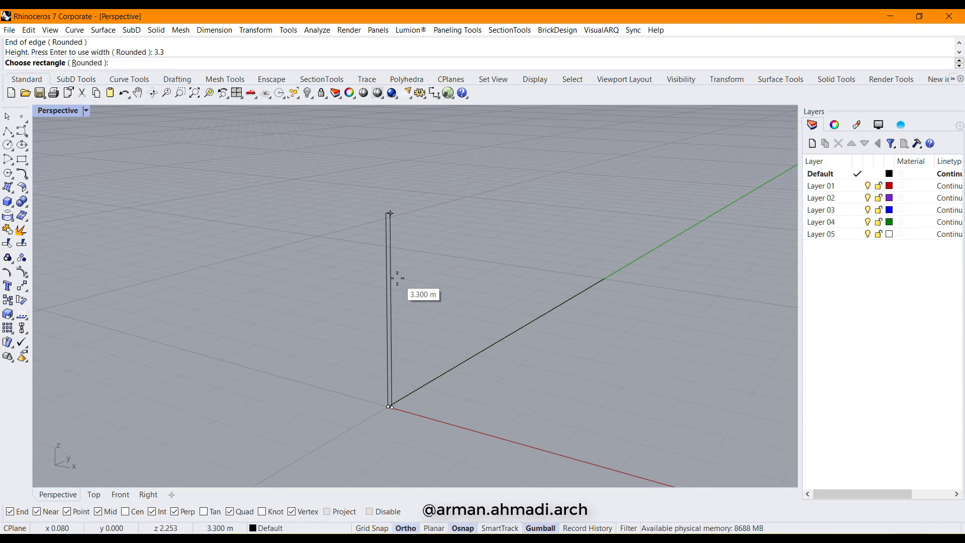
pyautogui.click(416, 176)
# Move the rectangle from its base edge's midpoint to the start of the line at the origin
pyautogui.scroll(-6, 446, 250)
pyautogui.moveTo(447, 252); pyautogui.dragTo(484, 352, button='right')
pyautogui.scroll(6, 435, 300)
pyautogui.scroll(-4, 437, 307)
pyautogui.scroll(-4, 446, 370)
pyautogui.scroll(6, 447, 343)
pyautogui.click(442, 370)
pyautogui.scroll(3, 449, 351)
pyautogui.write('m')
pyautogui.press('Return')
pyautogui.scroll(3, 455, 406)
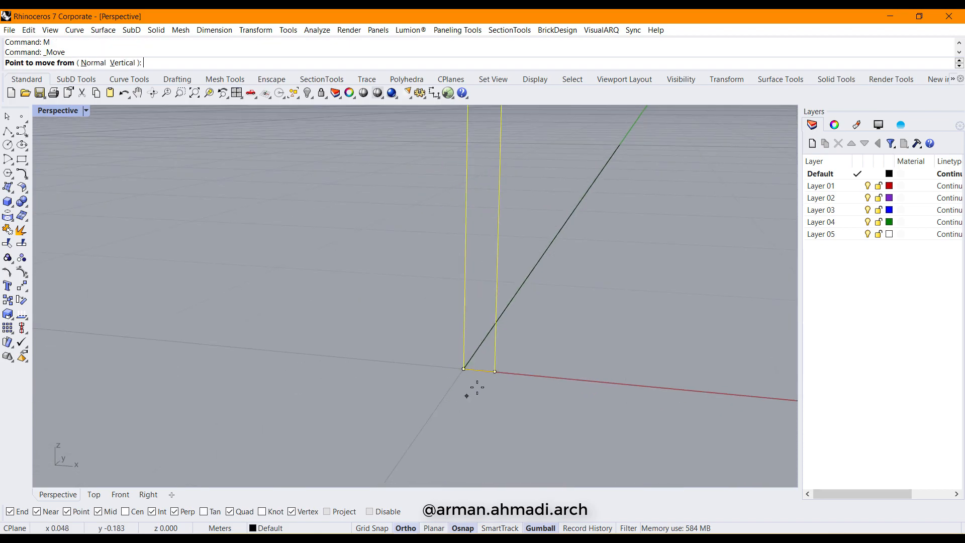
pyautogui.click(479, 371)
pyautogui.click(464, 369)
pyautogui.scroll(-9, 463, 404)
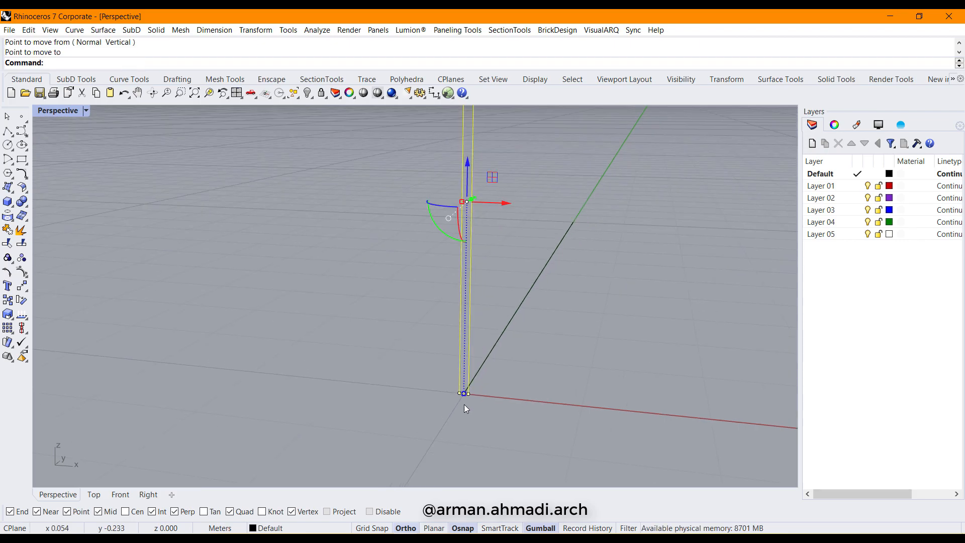
# Scale the rectangle wider along the X axis only, then adjust its width slightly
pyautogui.moveTo(480, 400); pyautogui.dragTo(469, 348, button='right')
pyautogui.moveTo(465, 288); pyautogui.dragTo(483, 320, button='right')
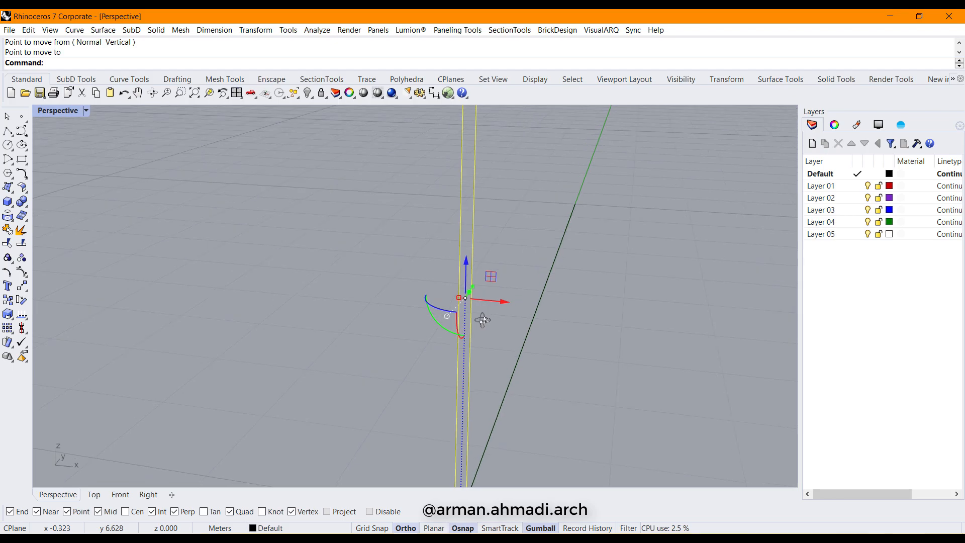
pyautogui.moveTo(459, 299); pyautogui.dragTo(443, 301)
pyautogui.scroll(-8, 403, 325)
pyautogui.moveTo(453, 385); pyautogui.dragTo(451, 330, button='right')
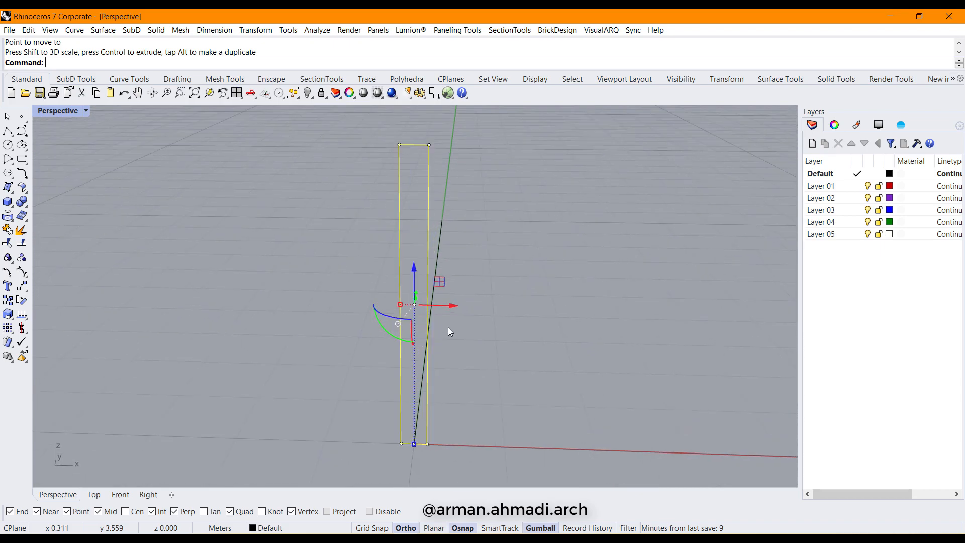
pyautogui.moveTo(401, 306); pyautogui.dragTo(403, 306)
pyautogui.moveTo(492, 419); pyautogui.dragTo(430, 429, button='right')
pyautogui.click(448, 400)
# Copy the rectangle from the line's start at the origin to the line's far end
pyautogui.scroll(-6, 452, 400)
pyautogui.click(414, 377)
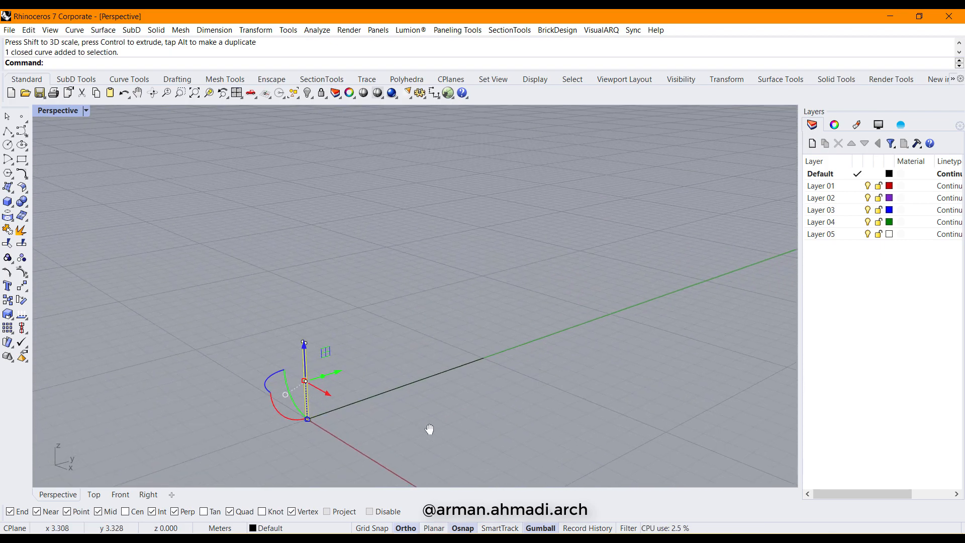
pyautogui.write('opy')
pyautogui.press('Return')
pyautogui.scroll(5, 306, 442)
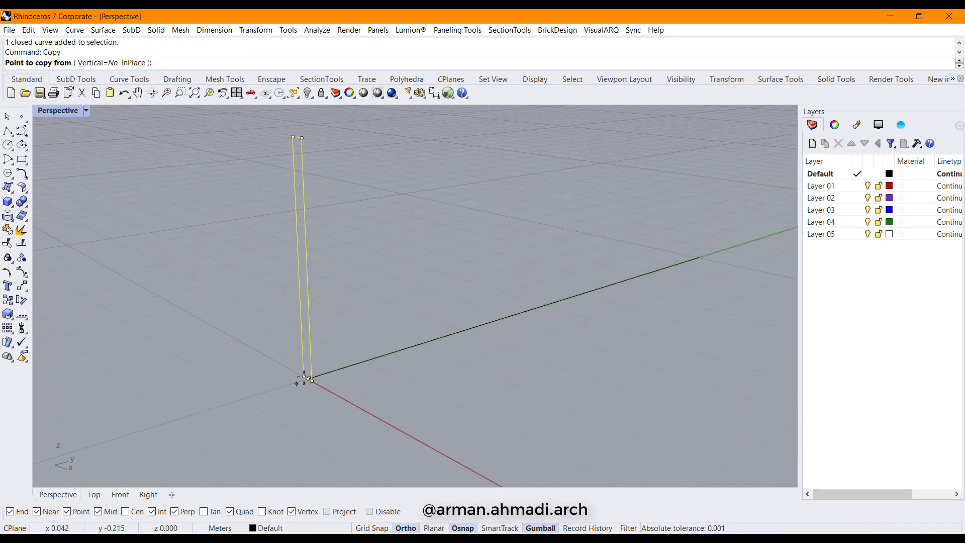
pyautogui.click(308, 377)
pyautogui.scroll(3, 563, 301)
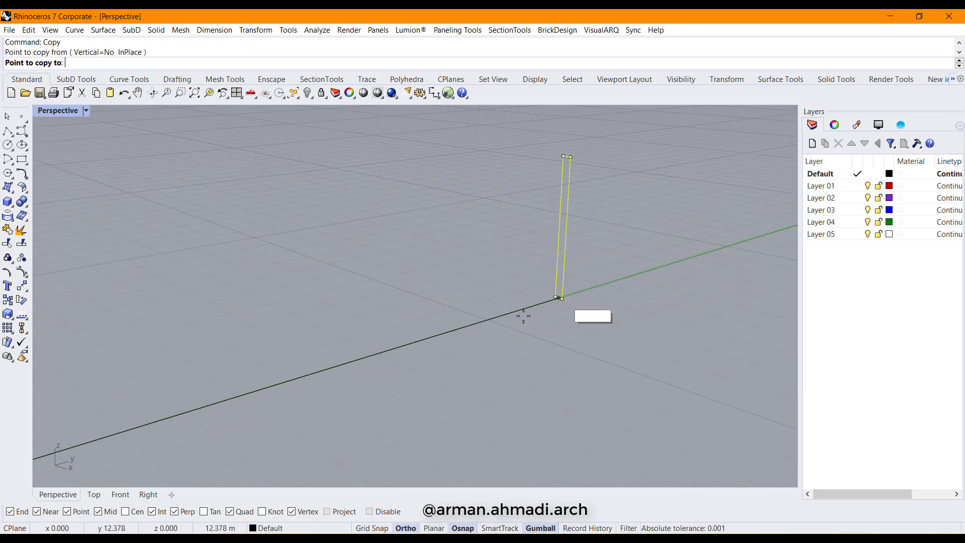
pyautogui.click(490, 322)
pyautogui.press('Return')
pyautogui.scroll(-5, 485, 362)
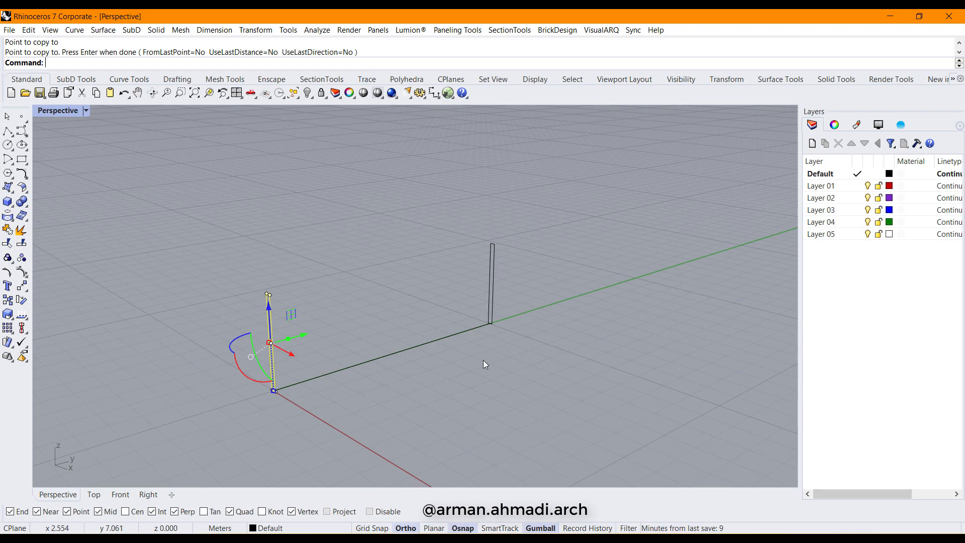
# Align the construction plane to the rectangle at the origin
pyautogui.moveTo(468, 383); pyautogui.dragTo(448, 392, button='right')
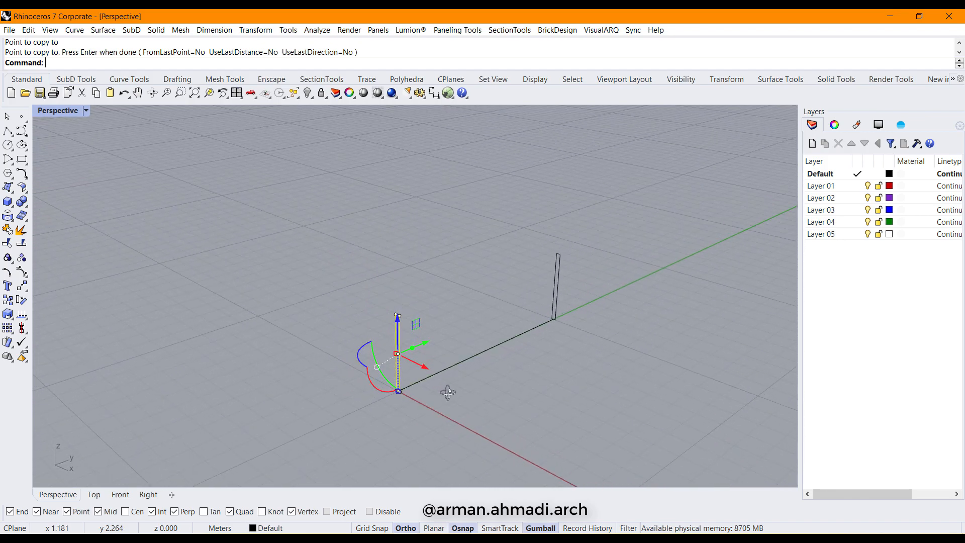
pyautogui.click(268, 95)
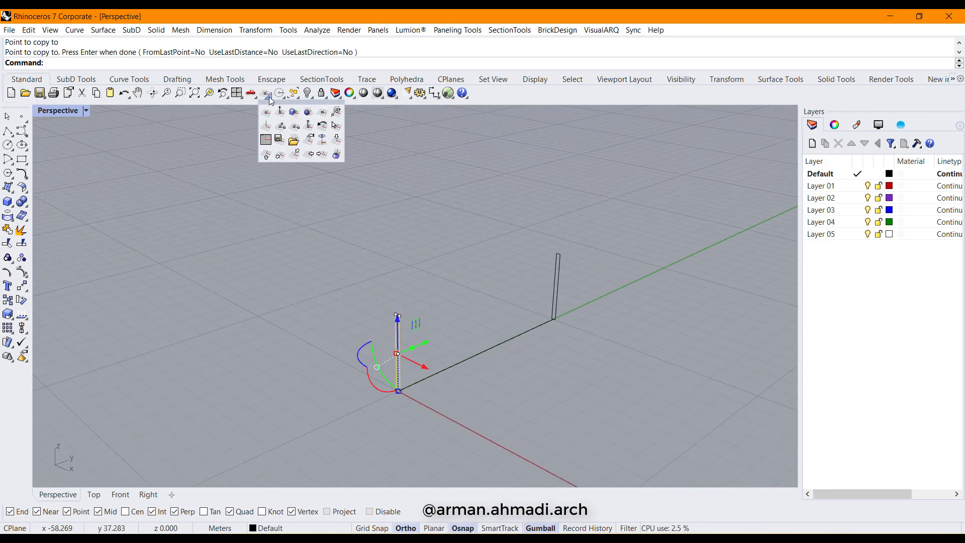
pyautogui.click(296, 112)
pyautogui.click(421, 388)
pyautogui.moveTo(421, 390); pyautogui.dragTo(436, 404, button='right')
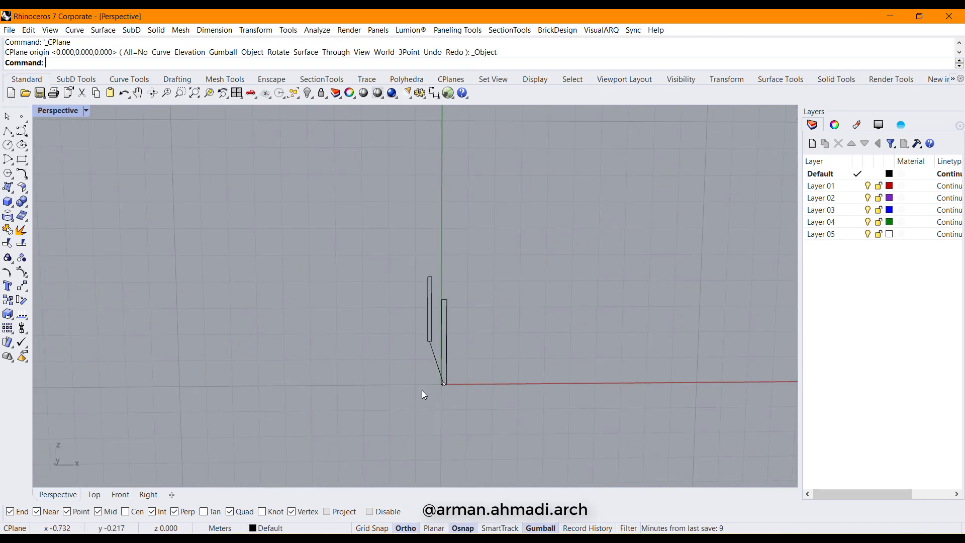
# Move the far rectangle about 3.35 m farther from the origin, beyond the end of the line
pyautogui.moveTo(497, 401); pyautogui.dragTo(422, 413, button='right')
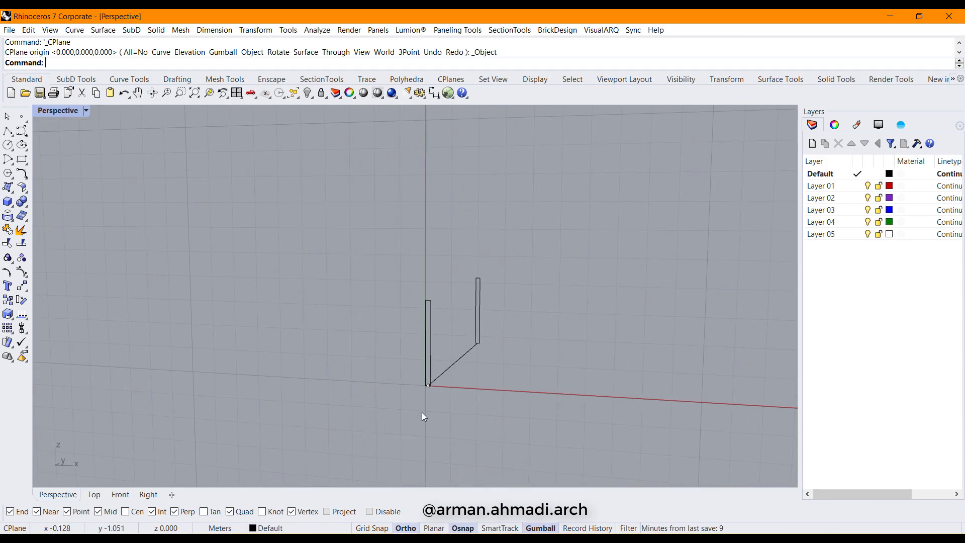
pyautogui.moveTo(540, 413); pyautogui.dragTo(480, 397, button='right')
pyautogui.scroll(2, 381, 354)
pyautogui.click(475, 346)
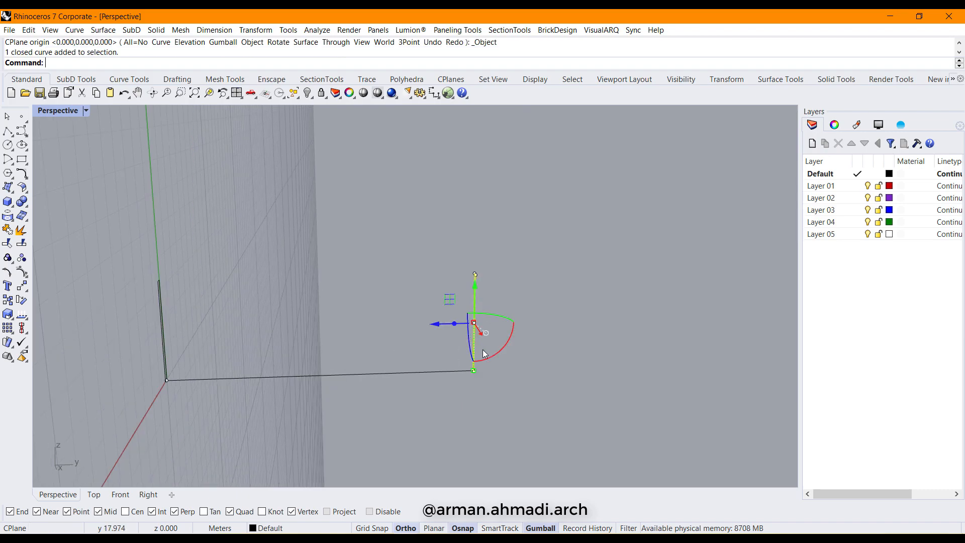
pyautogui.moveTo(435, 327); pyautogui.dragTo(537, 325)
pyautogui.click(462, 394)
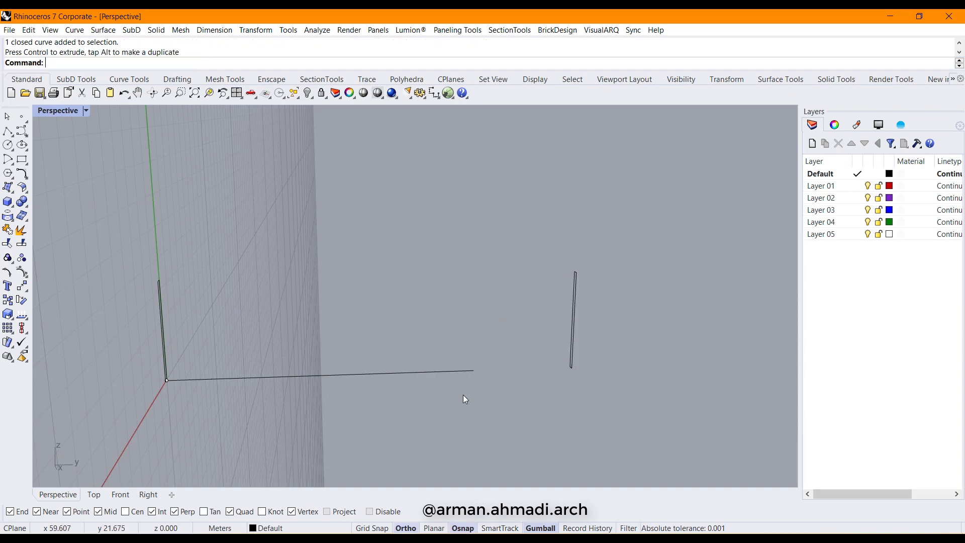
# Turn on the line's control points and select the point at its far end
pyautogui.click(458, 372)
pyautogui.moveTo(485, 379)
pyautogui.mouseDown(button='right')
pyautogui.moveTo(481, 395)
pyautogui.moveTo(467, 379)
pyautogui.mouseUp(button='right')
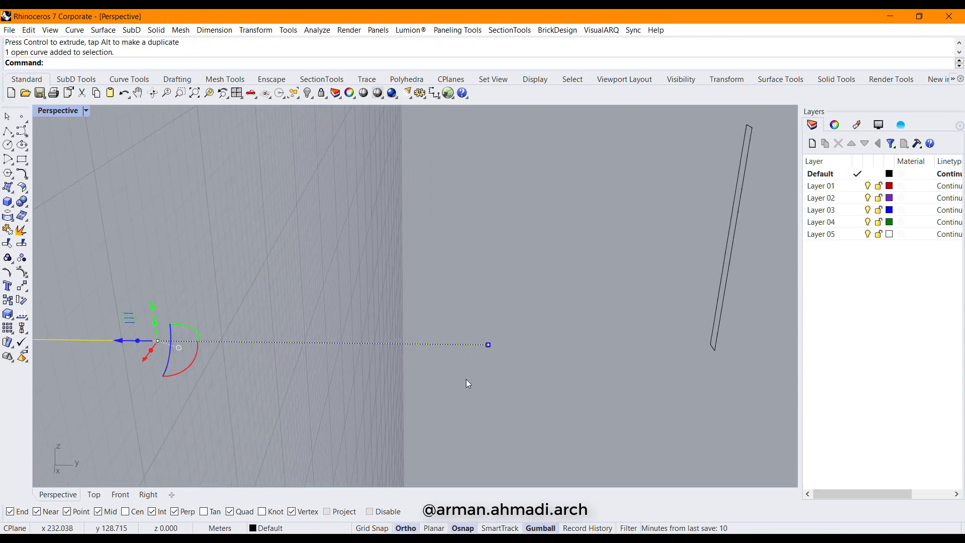
pyautogui.click(22, 272)
pyautogui.click(488, 345)
pyautogui.moveTo(450, 367); pyautogui.dragTo(558, 373, button='right')
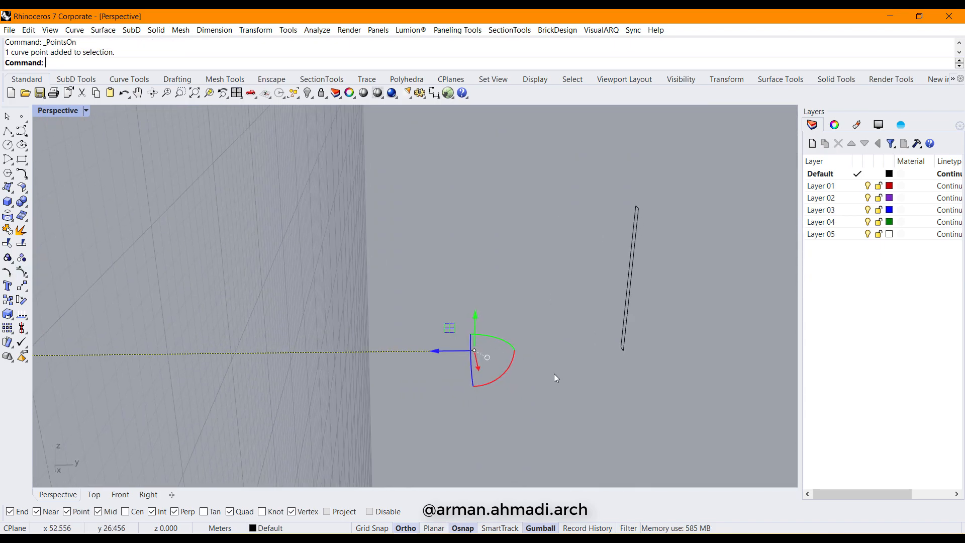
pyautogui.write('m')
pyautogui.press('Return')
pyautogui.click(475, 351)
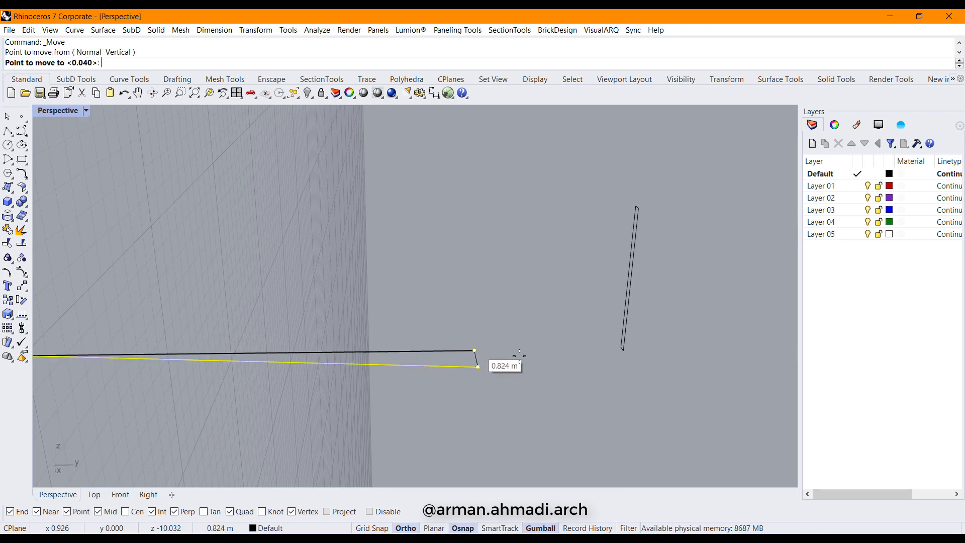
pyautogui.press('Escape')
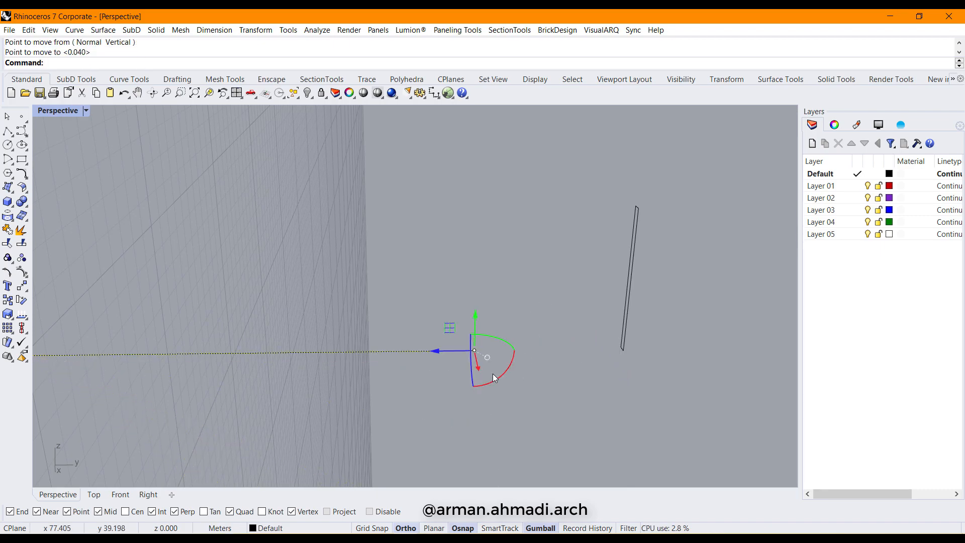
# Move the line's far end point to the midpoint of the far rectangle's base edge
pyautogui.write('m')
pyautogui.press('Return')
pyautogui.click(475, 351)
pyautogui.moveTo(610, 355); pyautogui.dragTo(539, 265, button='right')
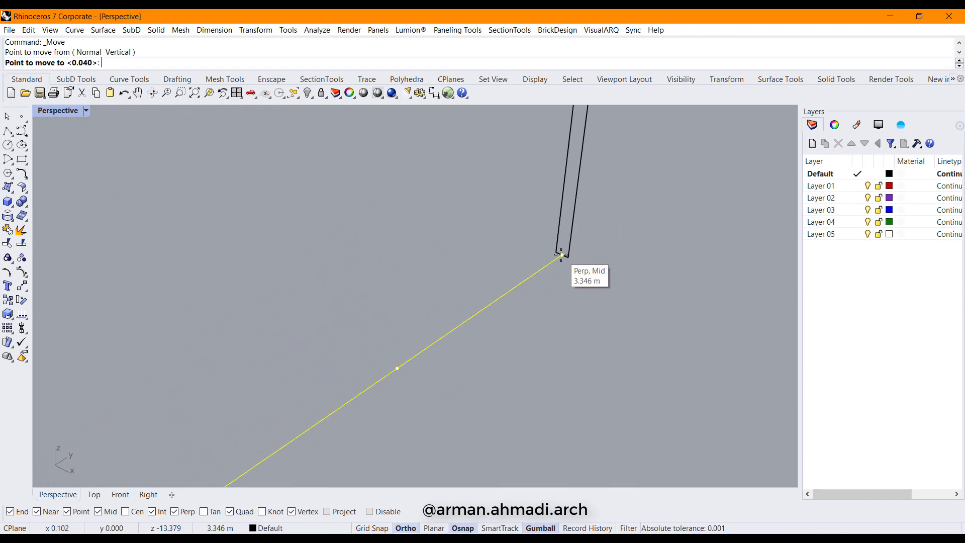
pyautogui.click(561, 271)
pyautogui.scroll(-7, 557, 273)
pyautogui.click(577, 344)
pyautogui.scroll(-6, 553, 336)
pyautogui.moveTo(554, 336); pyautogui.dragTo(525, 328, button='right')
pyautogui.scroll(3, 447, 322)
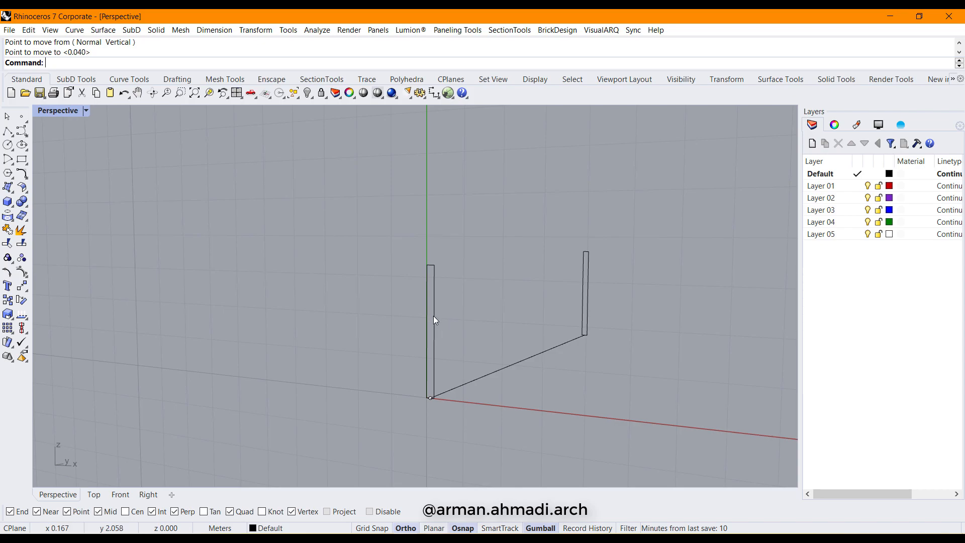
# Select the upright rectangle at the origin and examine it together with the base line from several angles
pyautogui.click(435, 319)
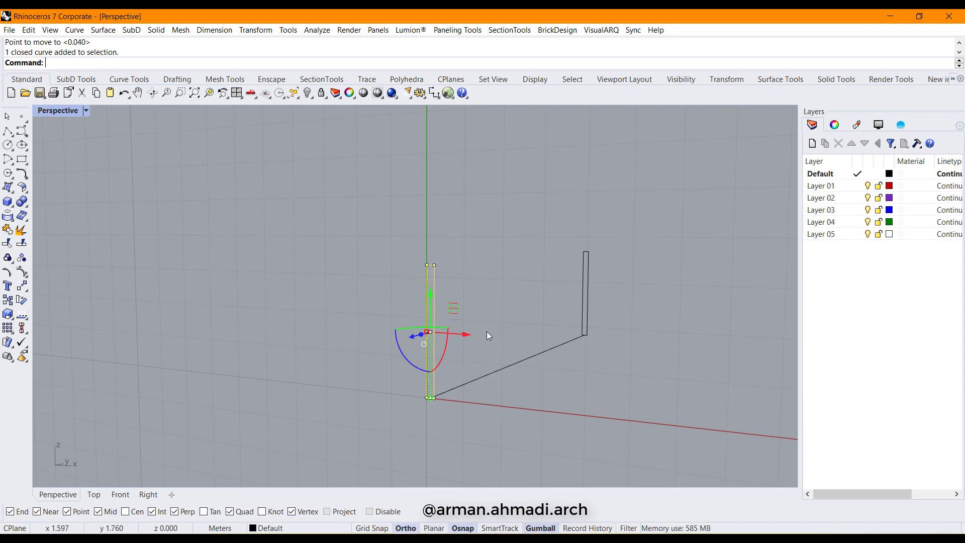
pyautogui.write('zs')
pyautogui.press('Return')
pyautogui.moveTo(470, 352); pyautogui.dragTo(493, 349, button='right')
pyautogui.scroll(-5, 493, 352)
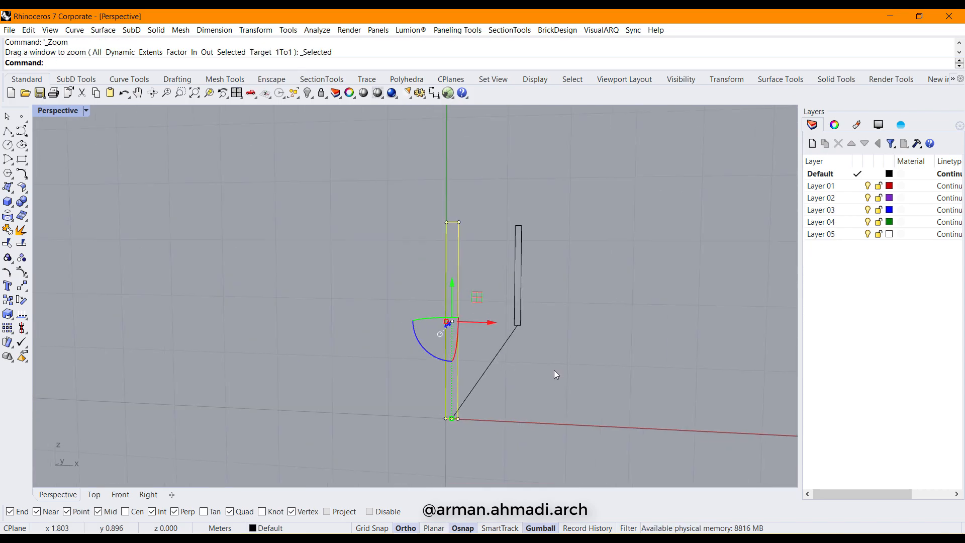
pyautogui.moveTo(510, 383); pyautogui.dragTo(500, 392, button='right')
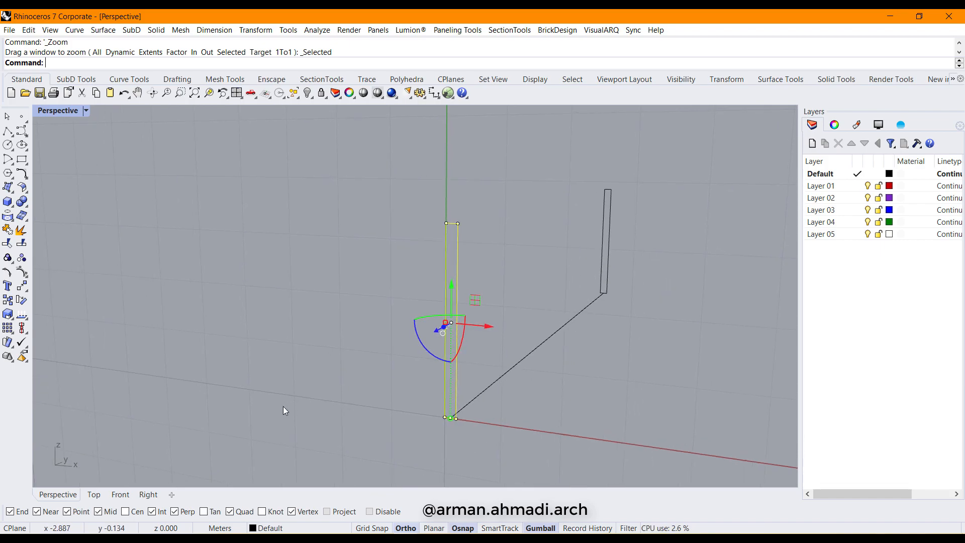
pyautogui.moveTo(563, 373); pyautogui.dragTo(384, 330, button='right')
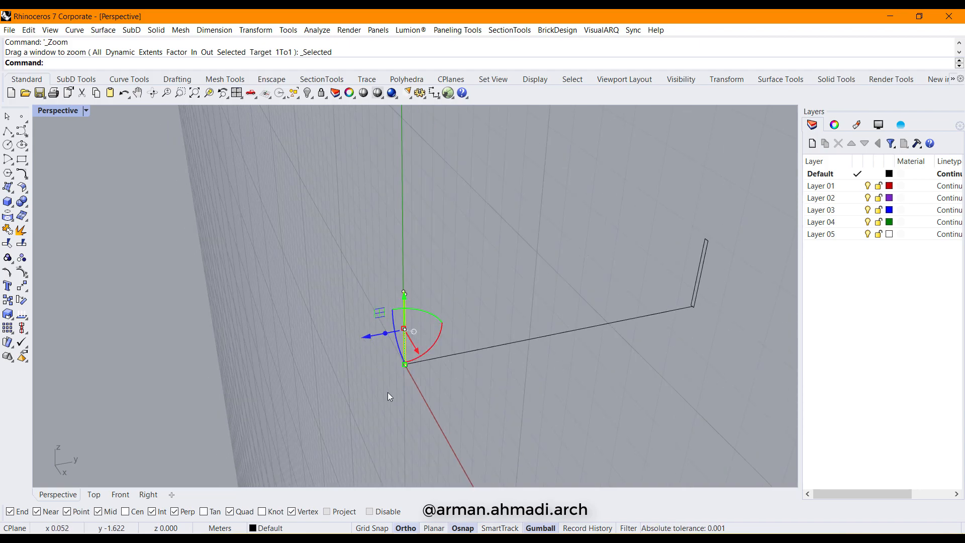
pyautogui.moveTo(393, 408); pyautogui.dragTo(465, 360, button='right')
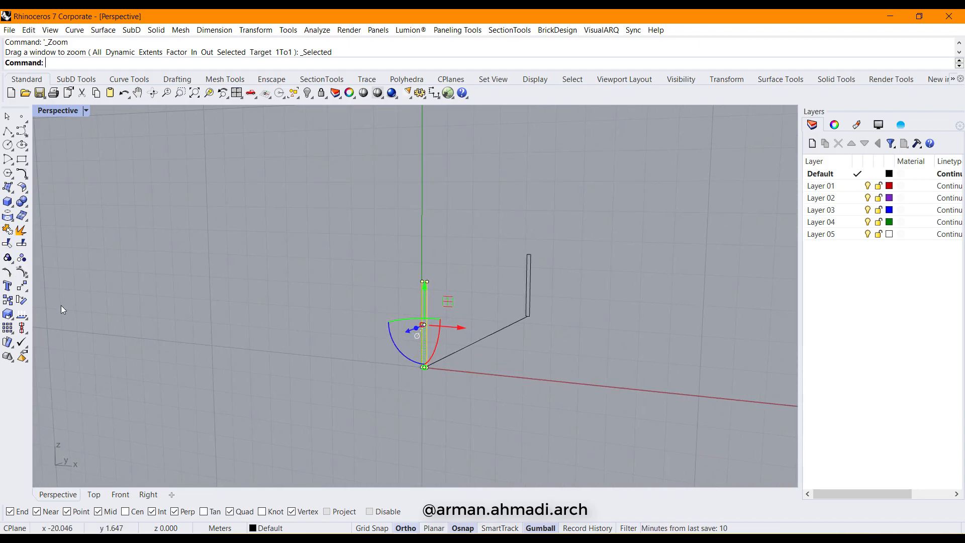
# Start a degree 3 control point curve at the midpoint of the origin rectangle's upper edge
pyautogui.click(26, 139)
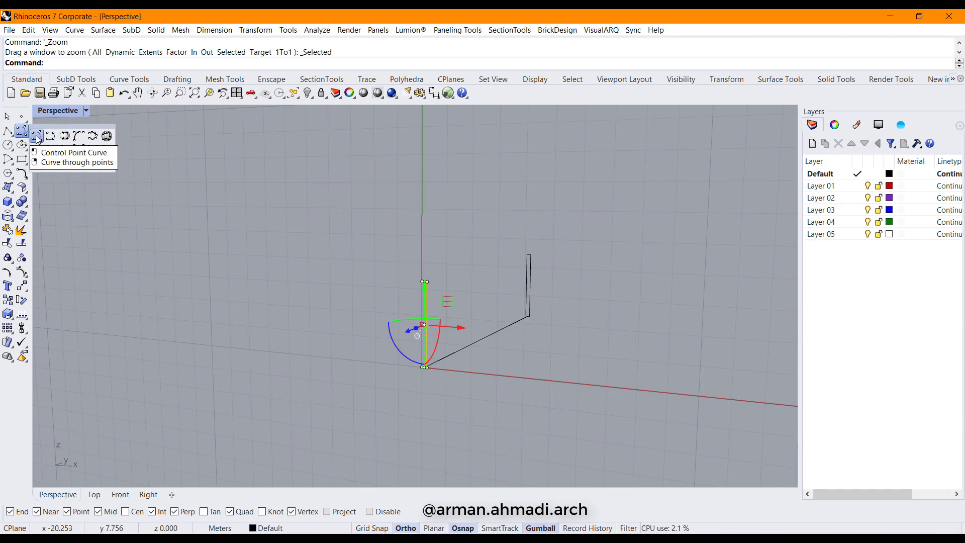
pyautogui.click(37, 137)
pyautogui.scroll(3, 451, 380)
pyautogui.scroll(-1, 457, 338)
pyautogui.scroll(5, 431, 302)
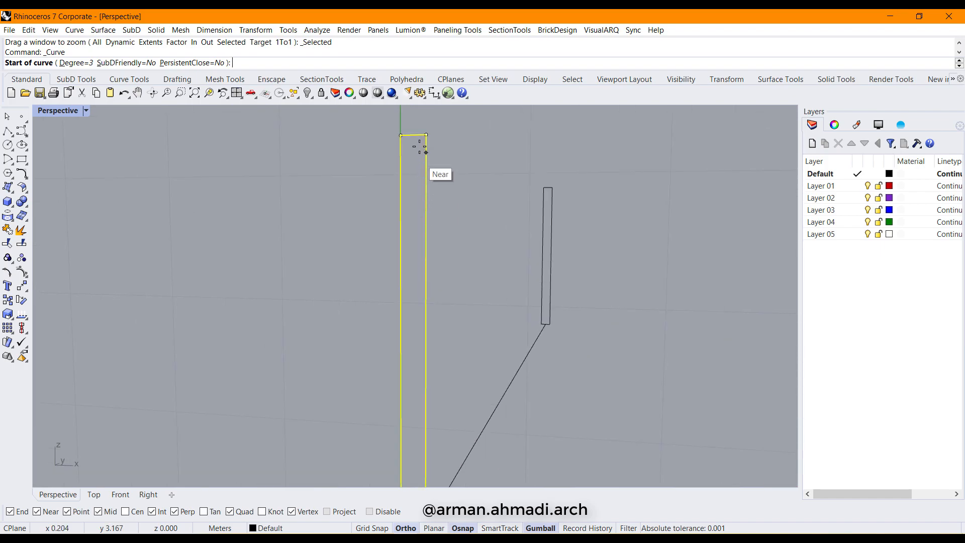
pyautogui.click(413, 135)
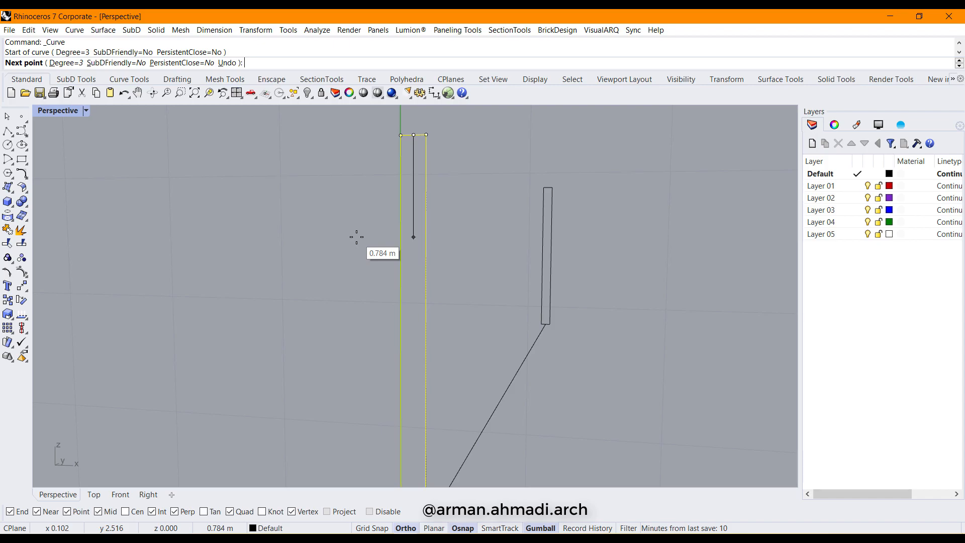
# Disable object snaps and place curve points down the rectangle's upper part, close to the long edge away from the vertical axis
pyautogui.click(372, 511)
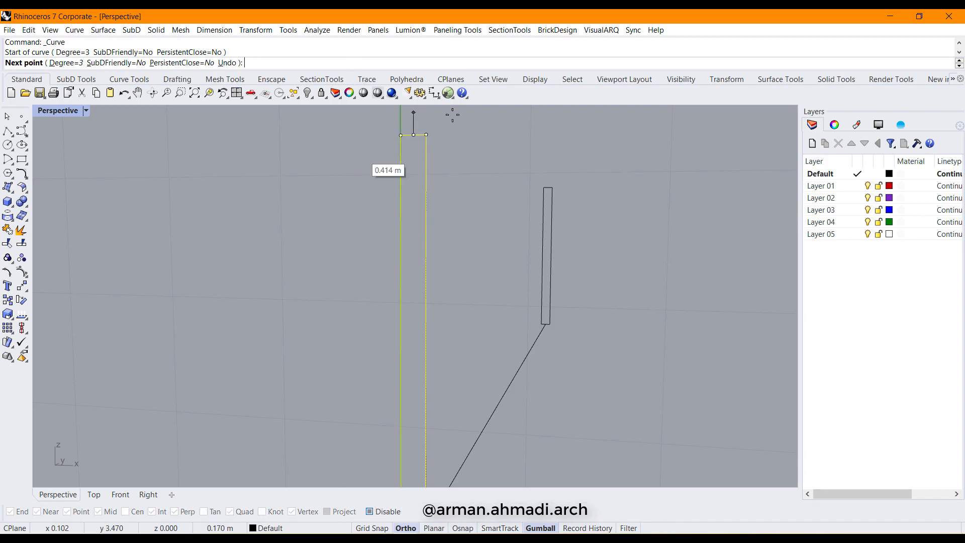
pyautogui.scroll(2, 403, 144)
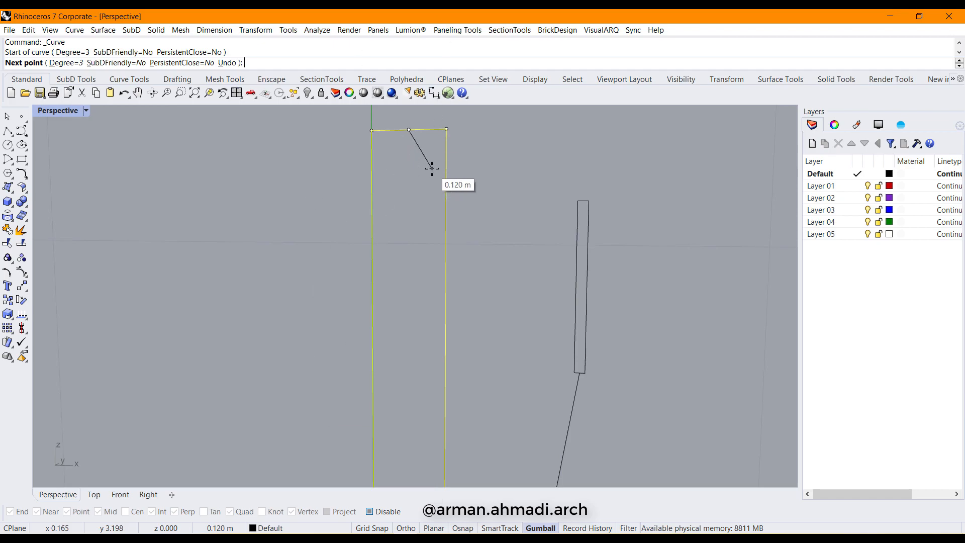
pyautogui.scroll(-3, 432, 196)
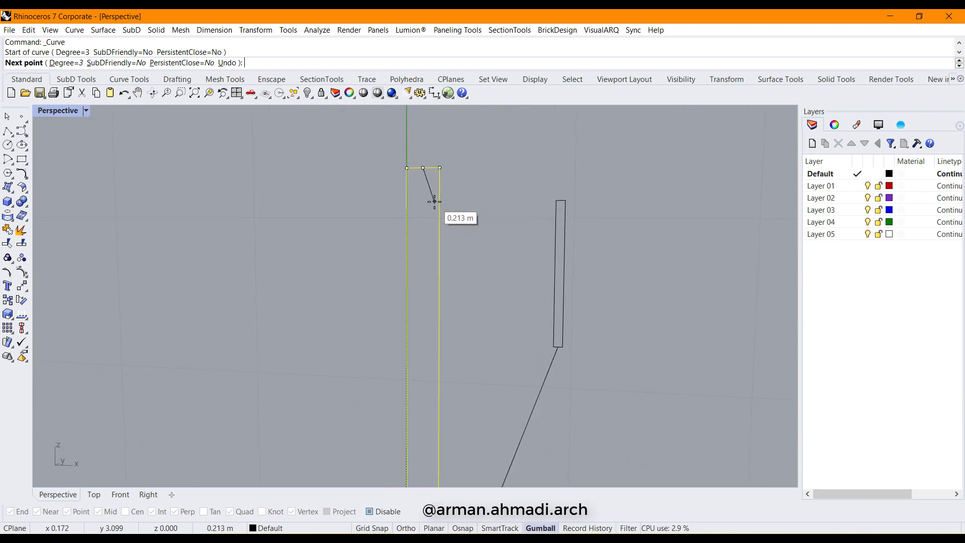
pyautogui.click(433, 182)
pyautogui.click(436, 224)
pyautogui.scroll(-6, 435, 225)
pyautogui.scroll(3, 434, 266)
pyautogui.scroll(3, 434, 280)
pyautogui.click(437, 272)
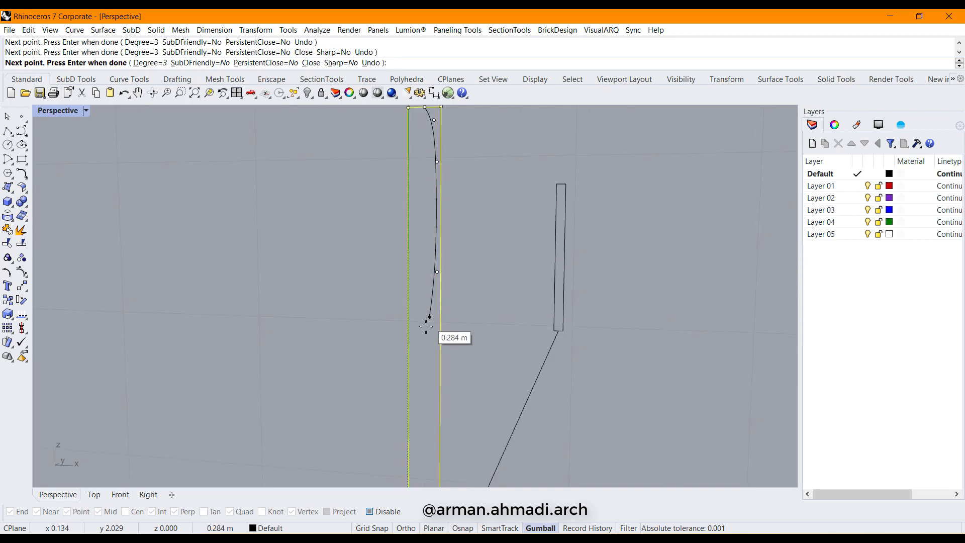
# Bend the curve in toward the long edge on the axis and back outward around mid-height to form a notch
pyautogui.click(425, 324)
pyautogui.click(415, 343)
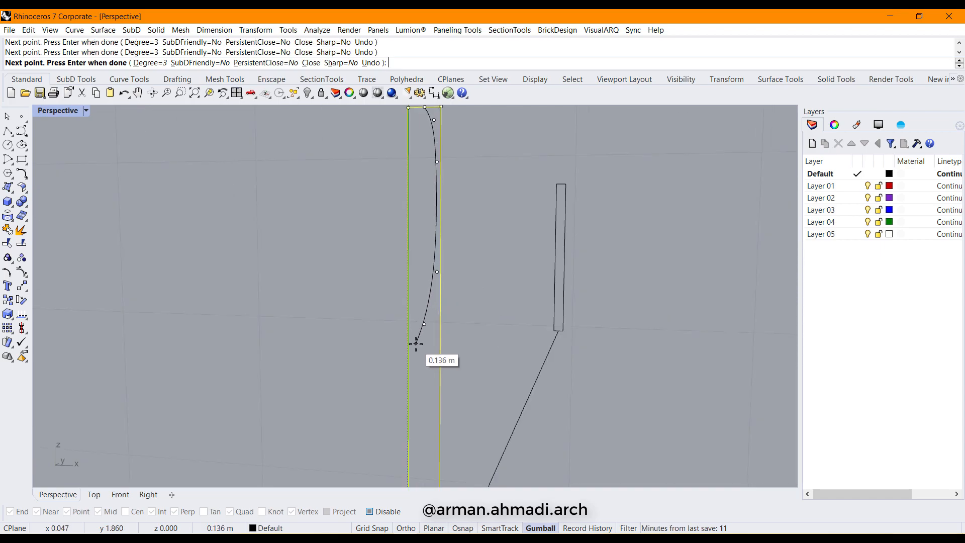
pyautogui.click(413, 364)
pyautogui.click(416, 378)
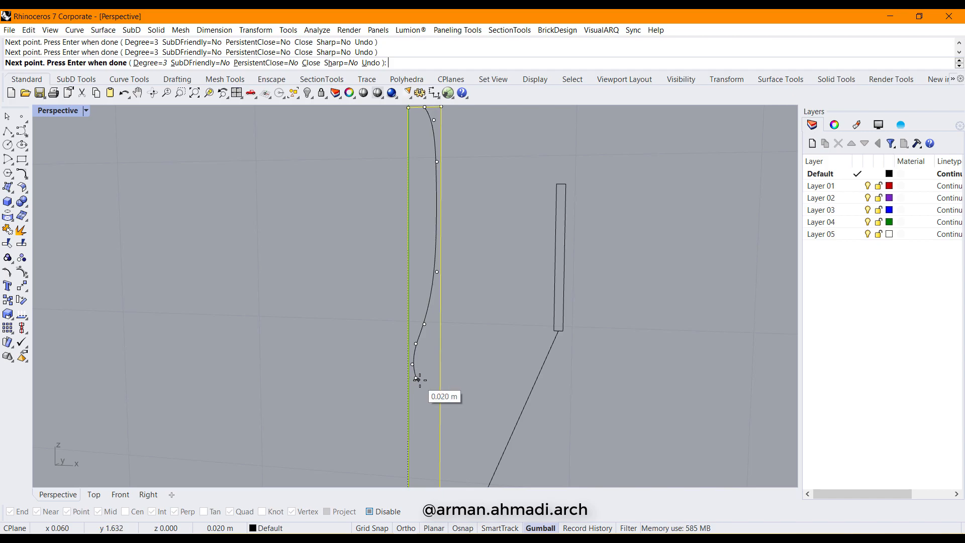
pyautogui.click(427, 379)
pyautogui.moveTo(435, 382); pyautogui.dragTo(434, 367, button='right')
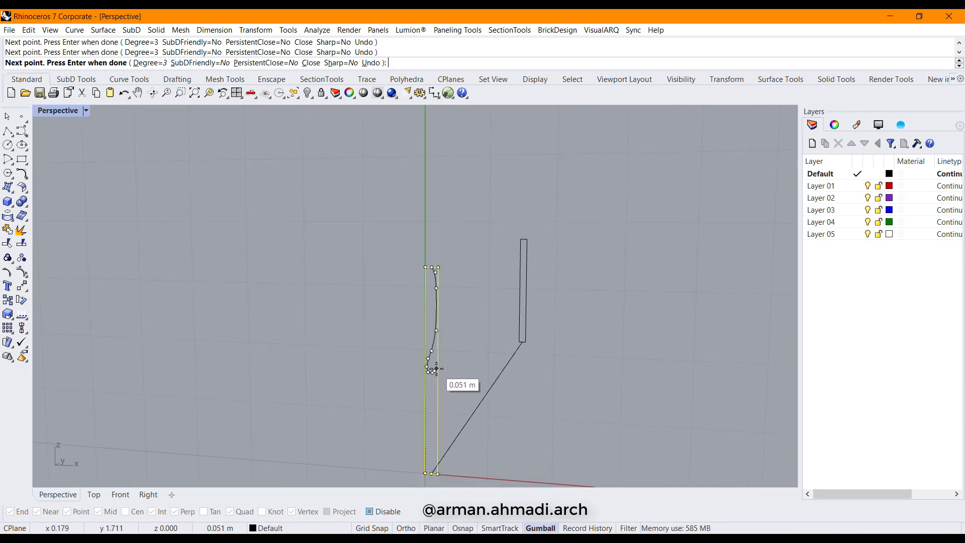
pyautogui.moveTo(428, 431); pyautogui.dragTo(438, 397, button='right')
pyautogui.scroll(3, 428, 322)
pyautogui.scroll(-6, 441, 326)
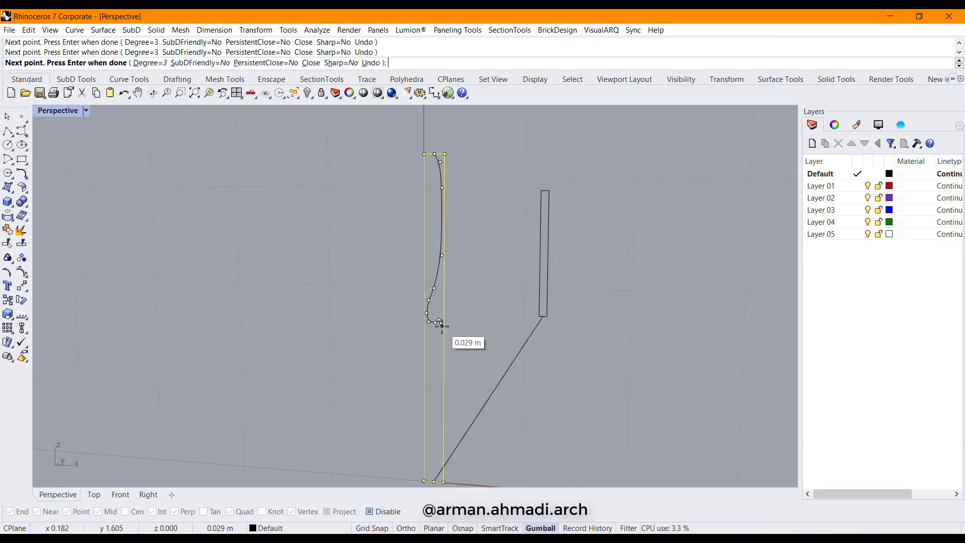
pyautogui.scroll(5, 438, 372)
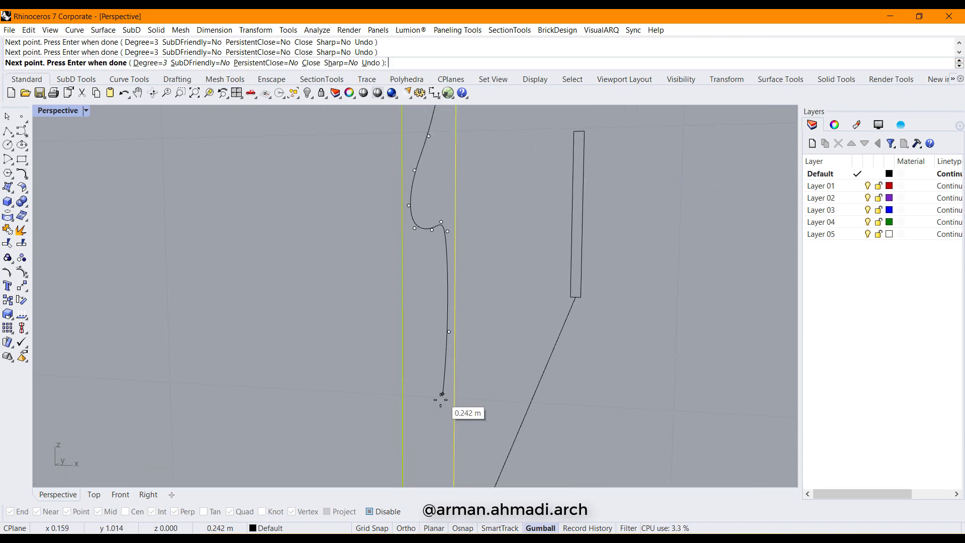
# Continue the curve down the lower half with a shallow inward bend, reaching just above the rectangle's outer base corner
pyautogui.scroll(-3, 455, 236)
pyautogui.scroll(5, 453, 333)
pyautogui.click(452, 323)
pyautogui.click(456, 344)
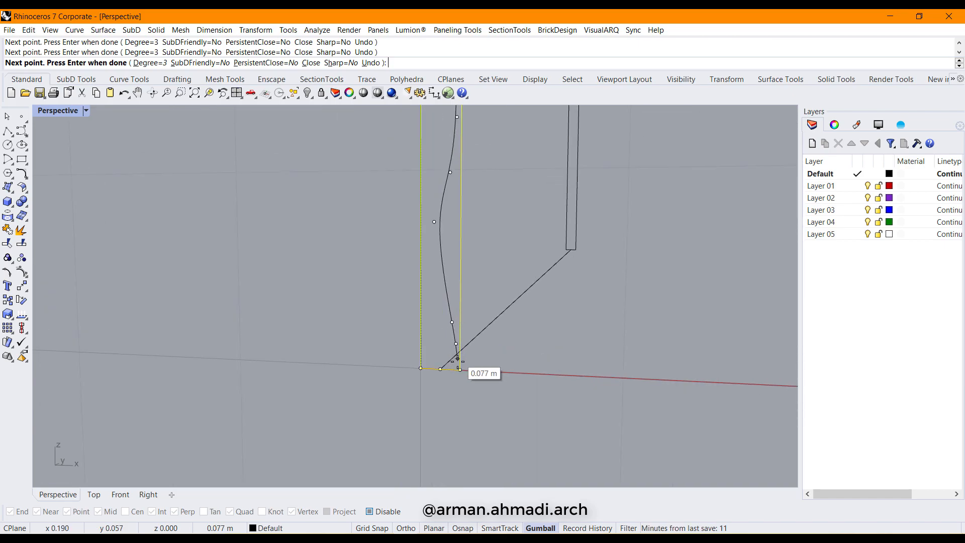
pyautogui.click(455, 366)
pyautogui.scroll(5, 441, 378)
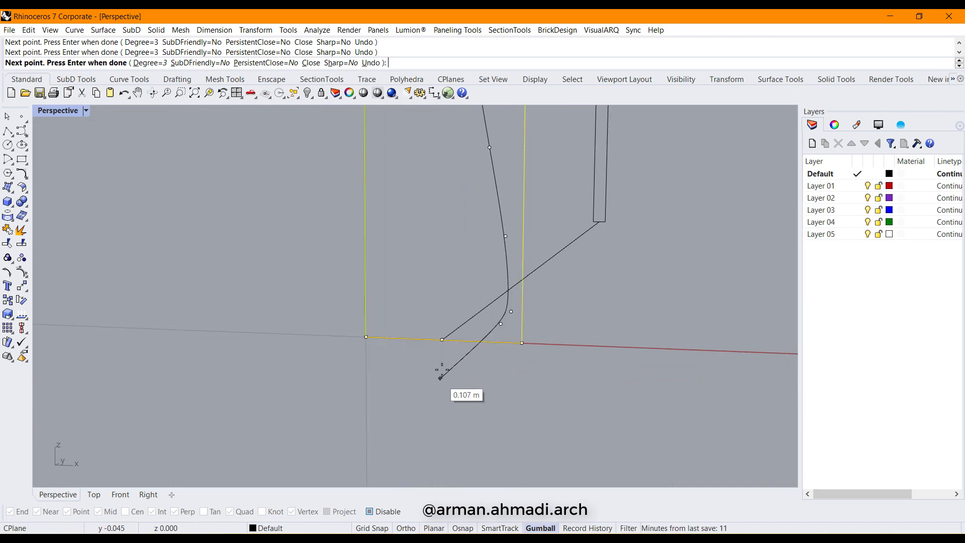
# Re-enable object snaps and finish the curve along the base edge, ending at the rectangle's corner at the origin
pyautogui.click(371, 514)
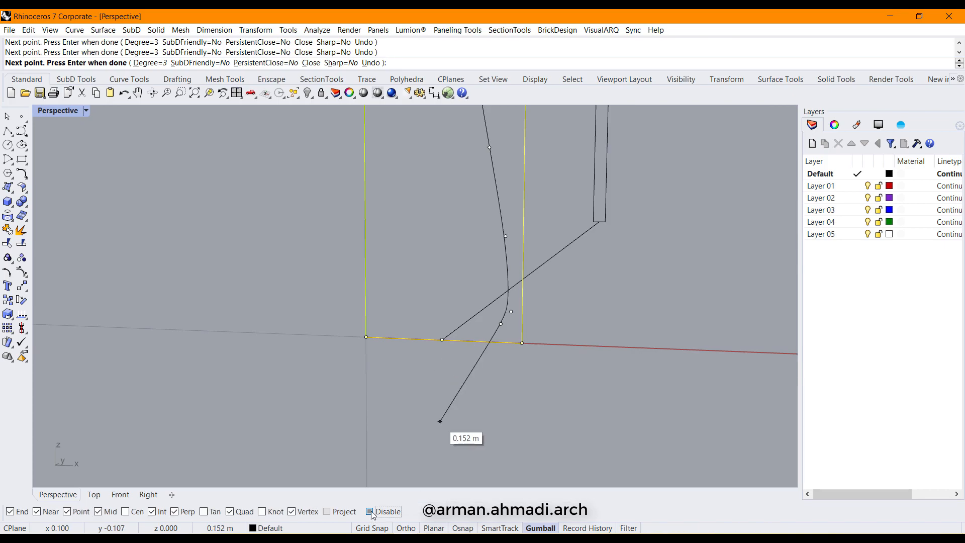
pyautogui.click(470, 341)
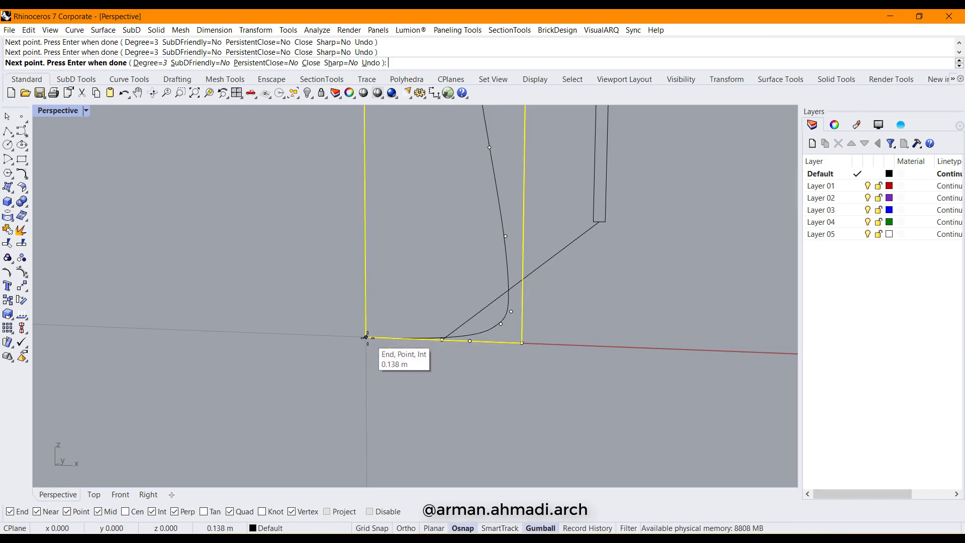
pyautogui.scroll(-10, 415, 333)
pyautogui.press('Return')
# Move the curve's upper end point to the rectangle's upper corner directly above the origin
pyautogui.scroll(3, 460, 176)
pyautogui.click(460, 175)
pyautogui.click(418, 163)
pyautogui.scroll(-4, 453, 176)
pyautogui.moveTo(453, 182); pyautogui.dragTo(444, 202, button='right')
pyautogui.scroll(10, 459, 204)
pyautogui.click(427, 185)
pyautogui.moveTo(465, 188); pyautogui.dragTo(420, 195)
pyautogui.write('m')
pyautogui.press('Return')
pyautogui.click(380, 185)
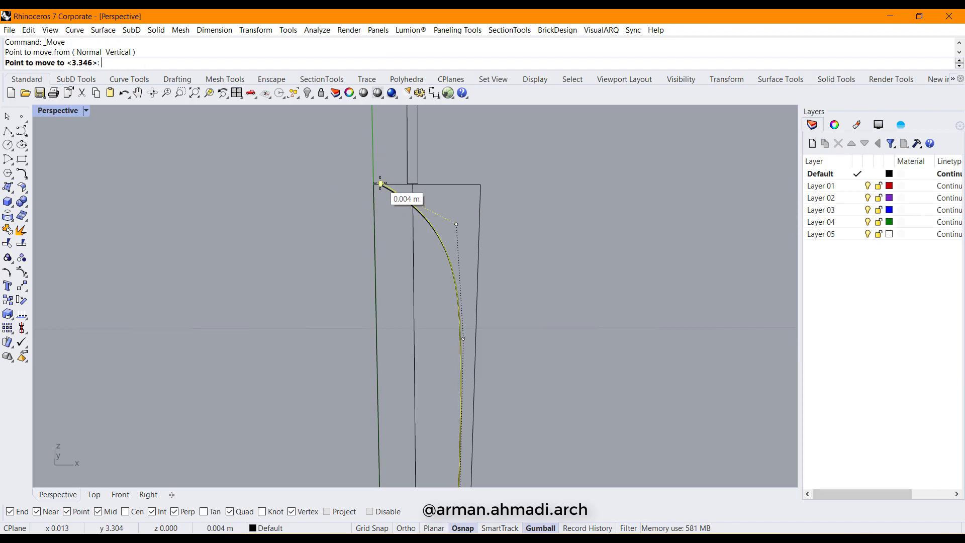
pyautogui.click(374, 185)
# Close the wavy curve with a straight line segment using CloseCrv
pyautogui.scroll(-10, 399, 192)
pyautogui.click(576, 260)
pyautogui.moveTo(476, 253); pyautogui.dragTo(373, 278, button='right')
pyautogui.click(374, 325)
pyautogui.moveTo(578, 303); pyautogui.dragTo(572, 372, button='right')
pyautogui.scroll(2, 572, 372)
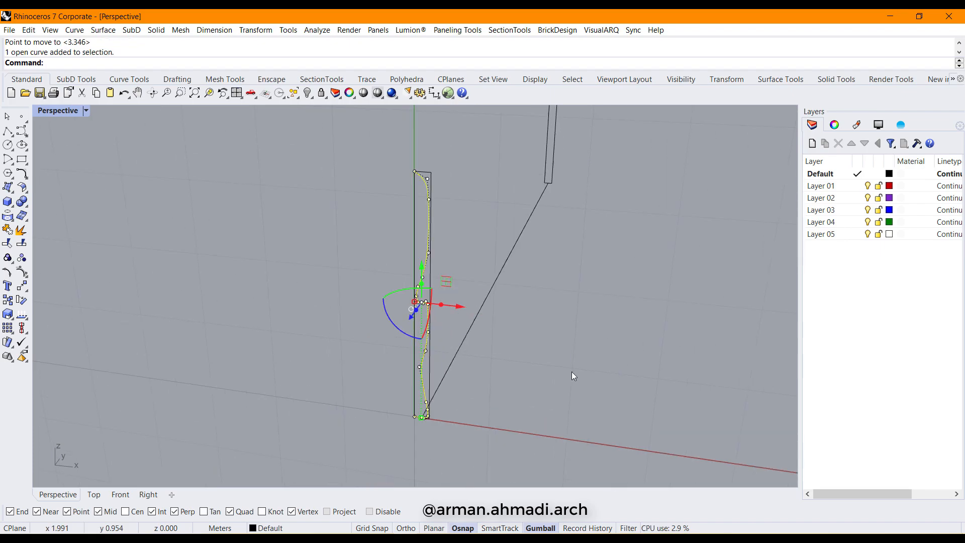
pyautogui.write('CloseCrv')
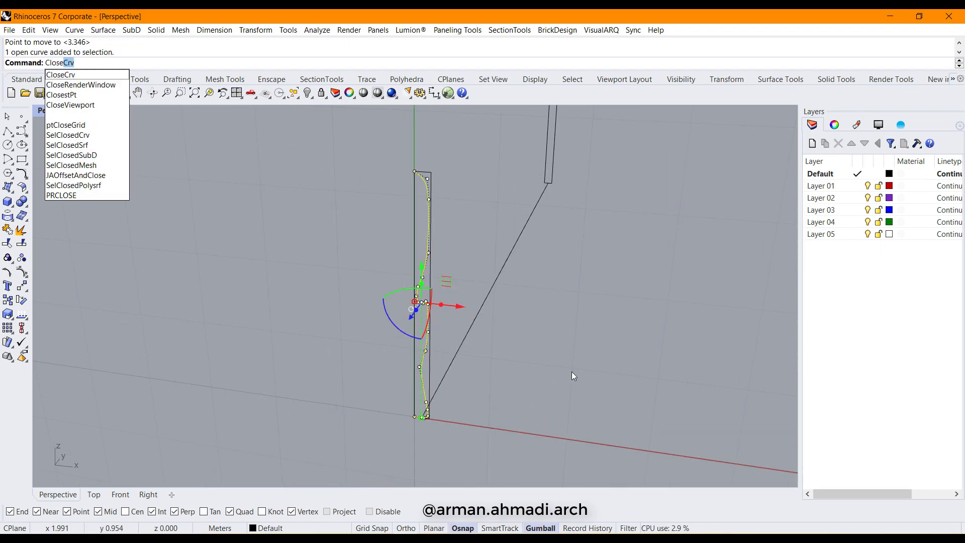
pyautogui.press('Return')
# Move the closed wavy profile along the base line, away from the rectangle at the origin
pyautogui.moveTo(572, 375); pyautogui.dragTo(261, 355, button='right')
pyautogui.moveTo(262, 332); pyautogui.dragTo(394, 328)
pyautogui.moveTo(489, 400); pyautogui.dragTo(350, 404, button='right')
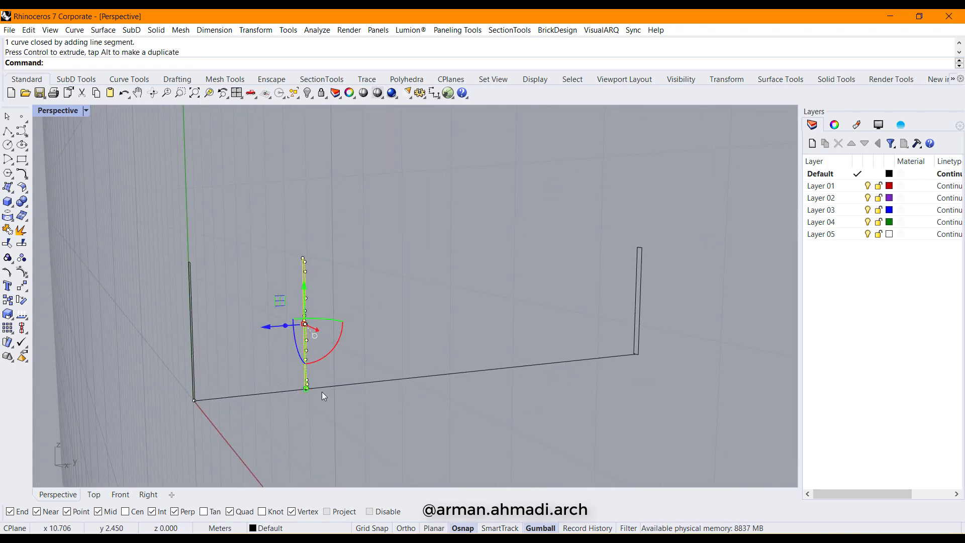
# Copy the wavy profile twice farther along the base line, spacing the copies toward the far rectangle
pyautogui.press('alt')
pyautogui.moveTo(273, 332); pyautogui.dragTo(367, 328)
pyautogui.moveTo(484, 375); pyautogui.dragTo(429, 358, button='right')
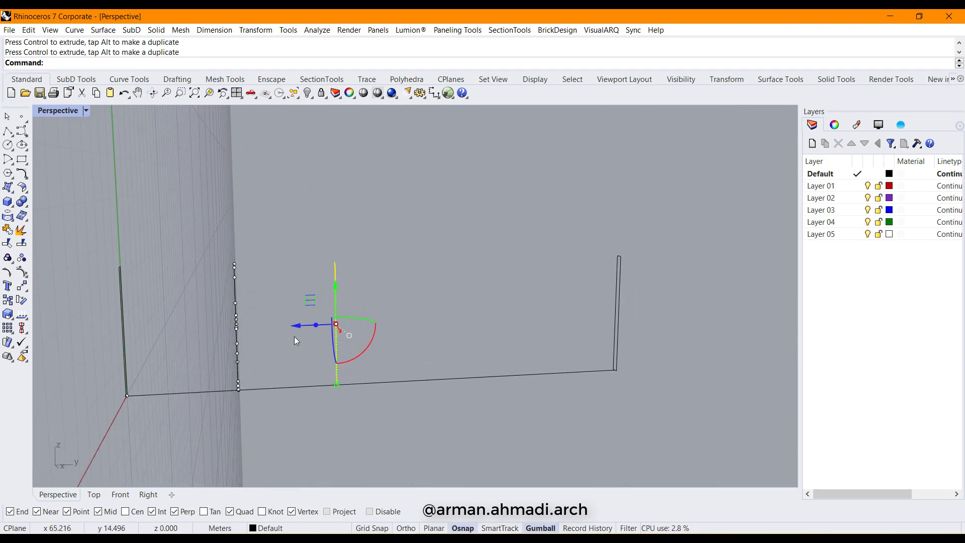
pyautogui.press('alt')
pyautogui.moveTo(345, 325); pyautogui.dragTo(448, 324)
# Select the middle wavy profile and move control points of its lower bend downward
pyautogui.click(357, 372)
pyautogui.moveTo(360, 376); pyautogui.dragTo(380, 325, button='right')
pyautogui.click(391, 318)
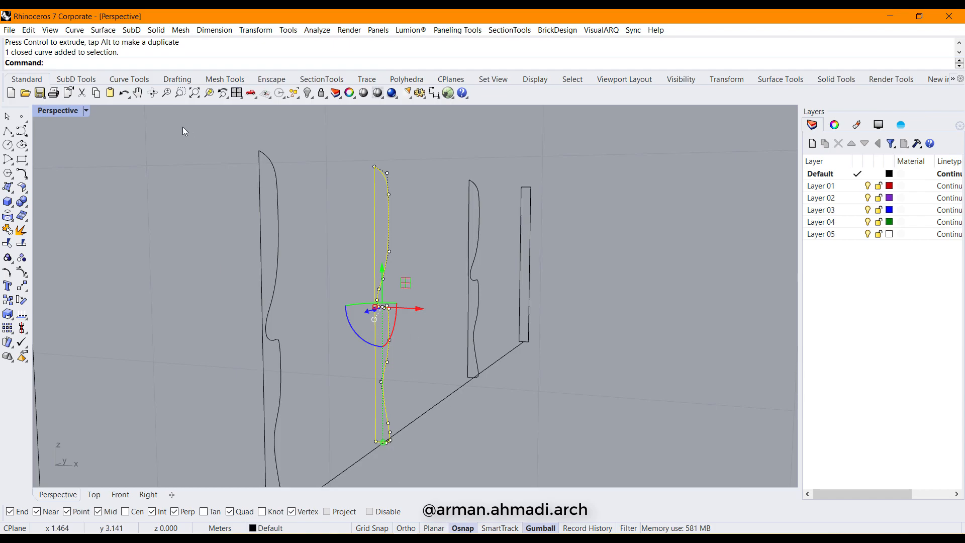
pyautogui.scroll(5, 410, 394)
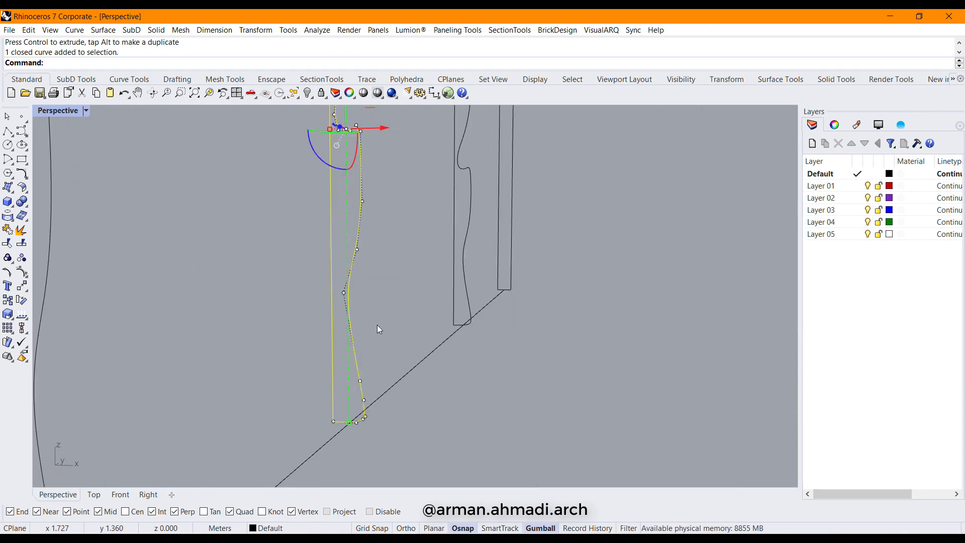
pyautogui.click(344, 292)
pyautogui.moveTo(345, 259); pyautogui.dragTo(354, 352)
pyautogui.scroll(3, 364, 422)
pyautogui.click(375, 344)
pyautogui.click(361, 276)
pyautogui.moveTo(363, 249); pyautogui.dragTo(366, 273)
# Select the control points around the middle profile's notch, excluding its straight side, and shift the notch lower
pyautogui.scroll(-5, 361, 206)
pyautogui.keyDown('shift'); pyautogui.moveTo(387, 251); pyautogui.dragTo(401, 435, button='right'); pyautogui.keyUp('shift')
pyautogui.scroll(3, 355, 228)
pyautogui.moveTo(377, 254); pyautogui.dragTo(391, 285, button='right')
pyautogui.moveTo(426, 171); pyautogui.dragTo(348, 305)
pyautogui.scroll(-3, 397, 242)
pyautogui.keyDown('ctrl'); pyautogui.click(389, 333); pyautogui.keyUp('ctrl')
pyautogui.click(424, 238)
pyautogui.moveTo(422, 224); pyautogui.dragTo(457, 239)
pyautogui.press('Escape')
# Show the third wavy profile's control points and raise those around its notch, leaving out the straight side
pyautogui.moveTo(427, 282); pyautogui.dragTo(465, 296, button='right')
pyautogui.scroll(7, 437, 259)
pyautogui.click(438, 259)
pyautogui.press('F10')
pyautogui.moveTo(444, 149); pyautogui.dragTo(380, 307)
pyautogui.keyDown('ctrl'); pyautogui.click(379, 369); pyautogui.keyUp('ctrl')
pyautogui.scroll(-5, 407, 282)
pyautogui.moveTo(441, 242); pyautogui.dragTo(441, 221)
# Select three more control points on the third wavy profile and move them upward
pyautogui.scroll(-5, 427, 281)
pyautogui.moveTo(432, 302); pyautogui.dragTo(465, 360, button='right')
pyautogui.scroll(5, 431, 355)
pyautogui.scroll(6, 443, 301)
pyautogui.click(439, 214)
pyautogui.keyDown('shift'); pyautogui.click(413, 347); pyautogui.keyUp('shift')
pyautogui.keyDown('shift'); pyautogui.click(431, 286); pyautogui.keyUp('shift')
pyautogui.scroll(-6, 423, 322)
pyautogui.moveTo(436, 229); pyautogui.dragTo(436, 209)
# Copy a wavy profile along the base line to add a fourth one before the far rectangle
pyautogui.moveTo(427, 307); pyautogui.dragTo(370, 347, button='right')
pyautogui.click(324, 272)
pyautogui.keyDown('alt'); pyautogui.moveTo(284, 243); pyautogui.dragTo(393, 235); pyautogui.keyUp('alt')
pyautogui.moveTo(397, 312); pyautogui.dragTo(468, 355, button='right')
# Show the fourth wavy profile's control points and lower those around its notch, leaving out the straight side
pyautogui.press('Escape')
pyautogui.click(348, 271)
pyautogui.press('F10')
pyautogui.moveTo(349, 157); pyautogui.dragTo(309, 337)
pyautogui.keyDown('ctrl'); pyautogui.click(317, 360); pyautogui.keyUp('ctrl')
pyautogui.scroll(-6, 327, 272)
pyautogui.moveTo(331, 232); pyautogui.dragTo(331, 244)
# Add another control point of the fourth profile to the selection, lower the points further, and turn the control points off
pyautogui.keyDown('shift'); pyautogui.click(327, 314); pyautogui.keyUp('shift')
pyautogui.moveTo(327, 203); pyautogui.dragTo(328, 236)
pyautogui.scroll(-4, 347, 342)
pyautogui.press('Escape')
pyautogui.press('Escape')
pyautogui.scroll(-6, 352, 359)
pyautogui.moveTo(432, 370); pyautogui.dragTo(412, 393, button='right')
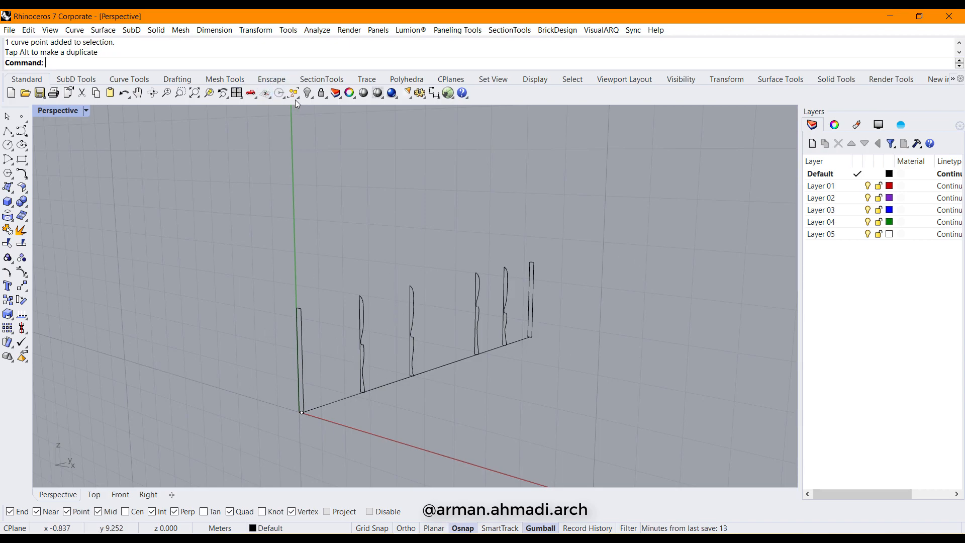
# Set the construction plane back to World Top
pyautogui.click(270, 98)
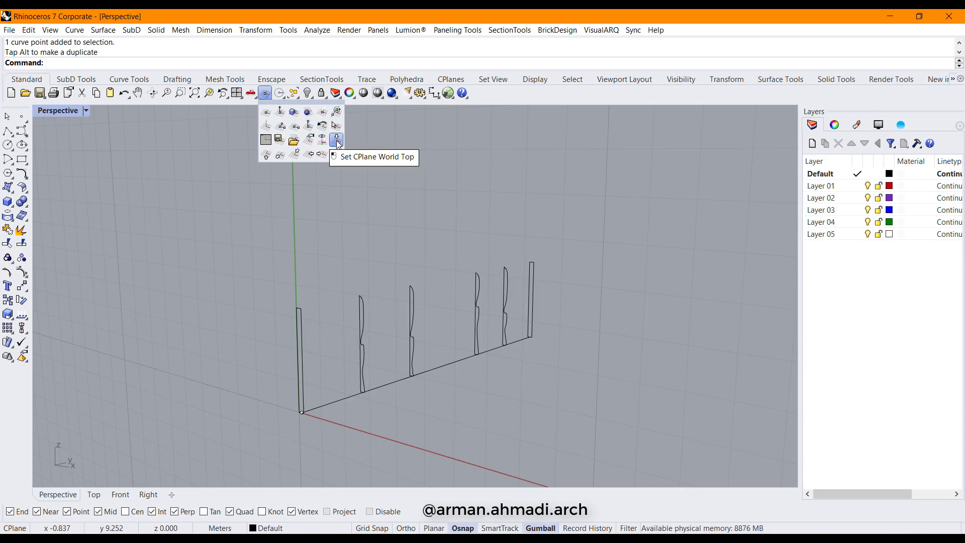
pyautogui.click(336, 141)
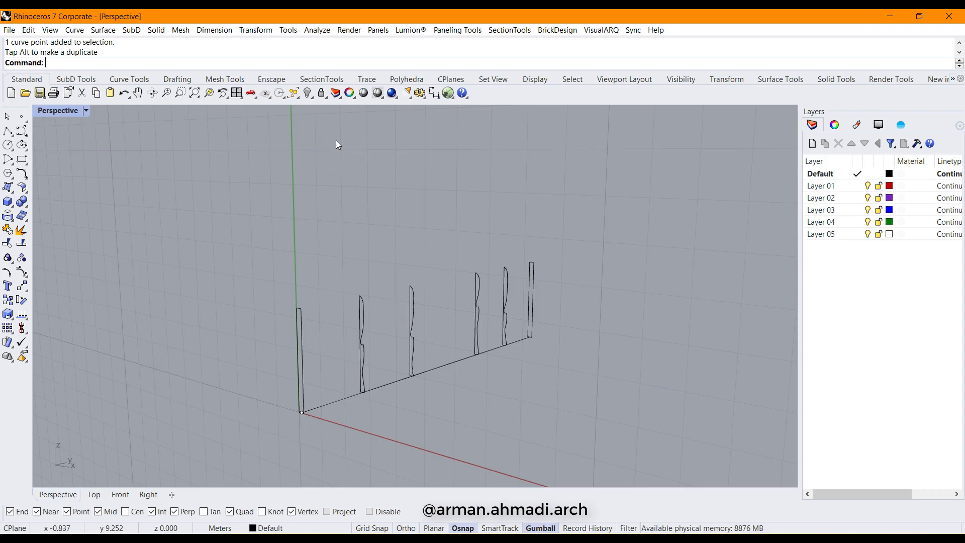
pyautogui.moveTo(357, 359); pyautogui.dragTo(362, 358, button='right')
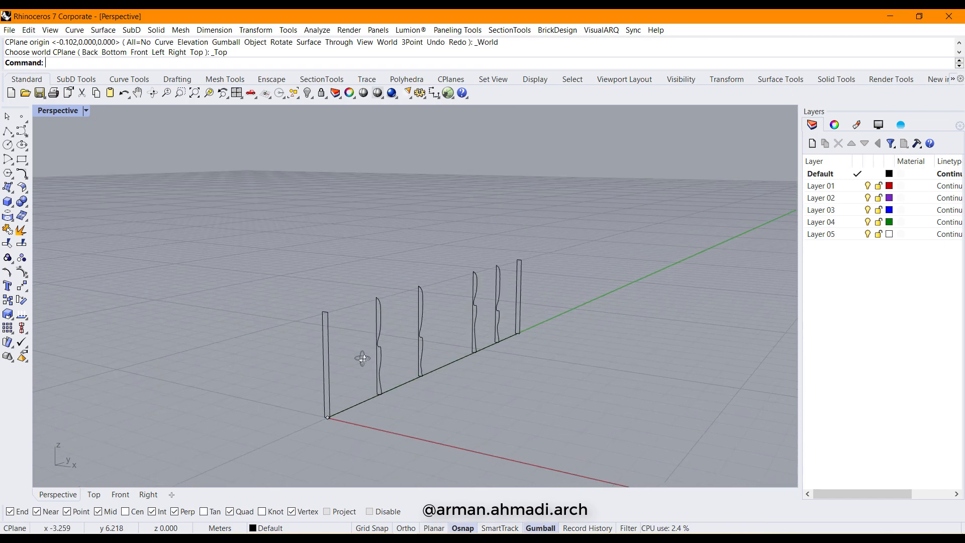
# Loft the near rectangle, the four wavy profiles and the far rectangle in order with Normal style and no simplification
pyautogui.press('Return')
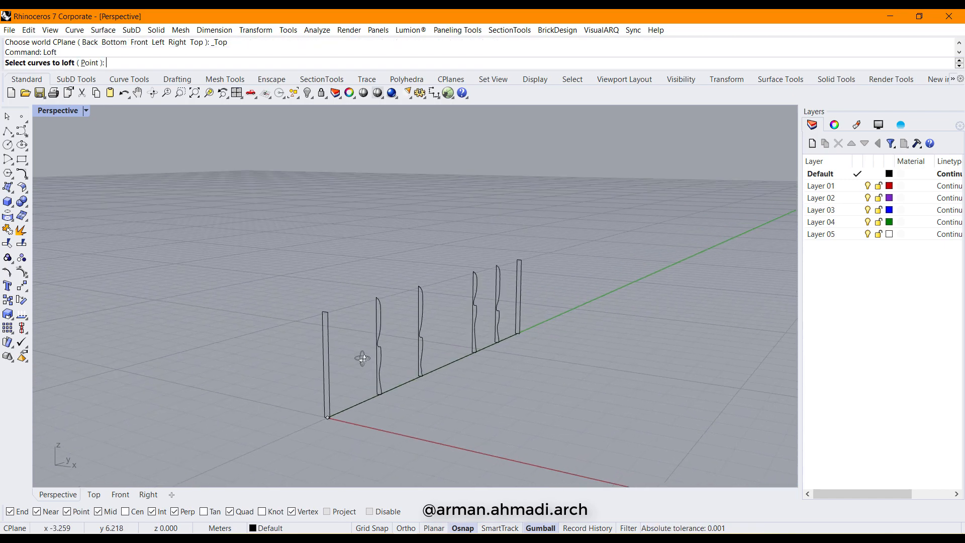
pyautogui.click(328, 367)
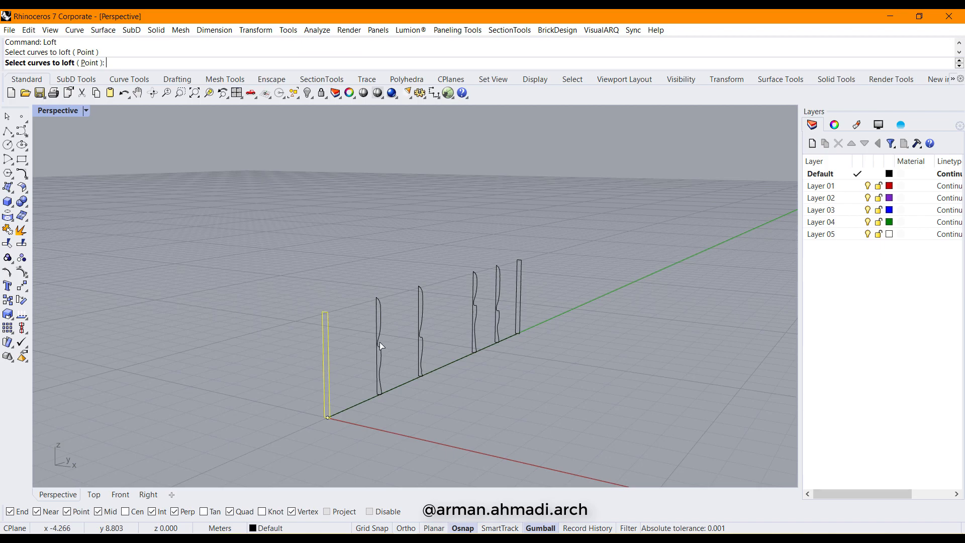
pyautogui.click(379, 342)
pyautogui.click(421, 330)
pyautogui.click(475, 314)
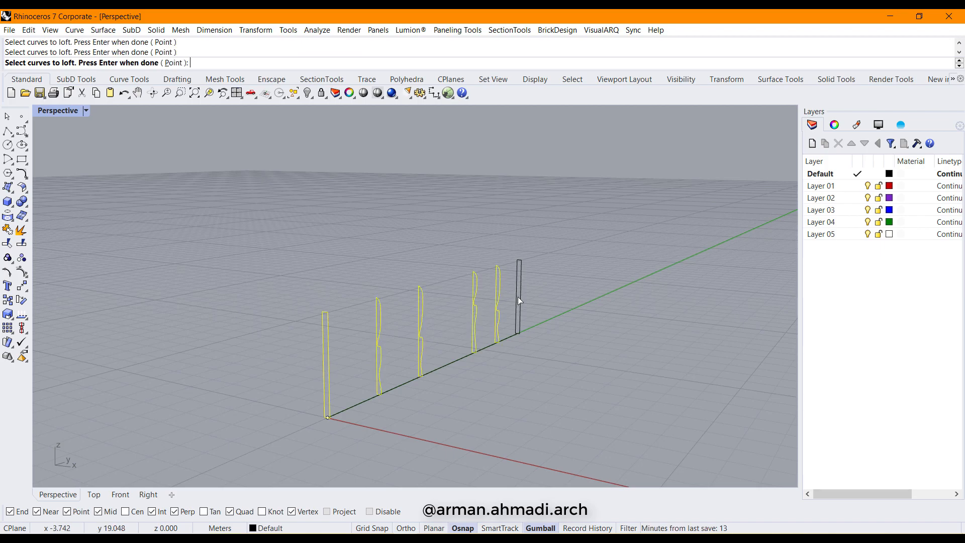
pyautogui.press('Return')
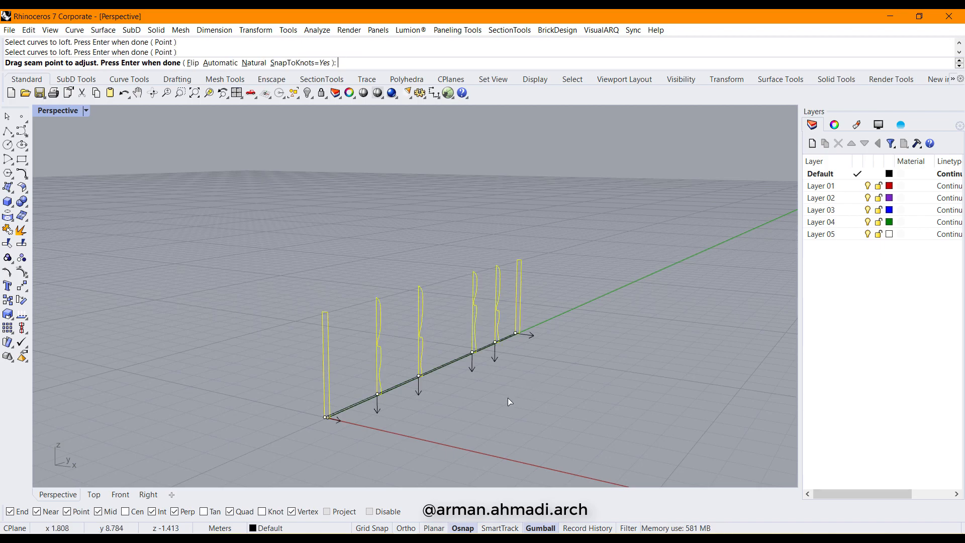
pyautogui.press('Return')
pyautogui.moveTo(359, 403); pyautogui.dragTo(407, 372, button='right')
pyautogui.scroll(6, 441, 370)
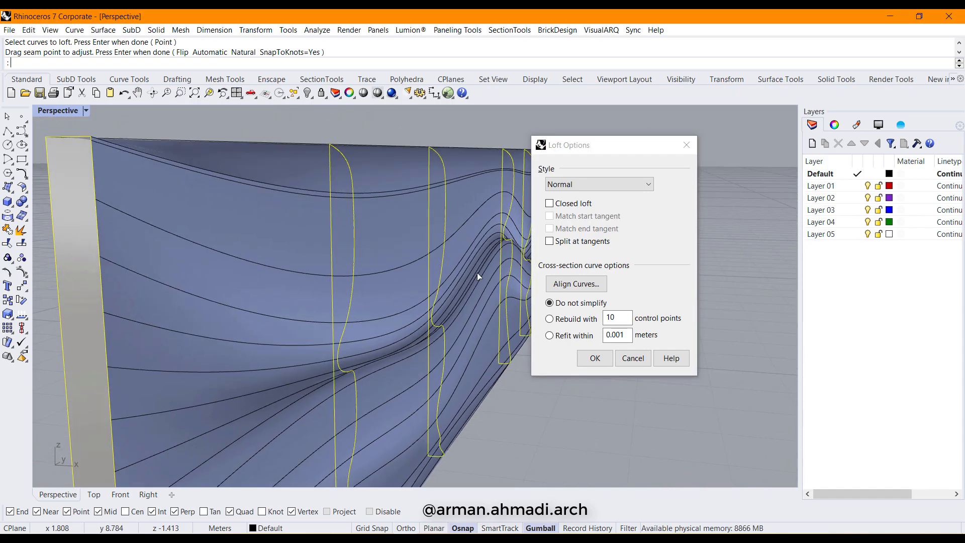
pyautogui.scroll(6, 514, 242)
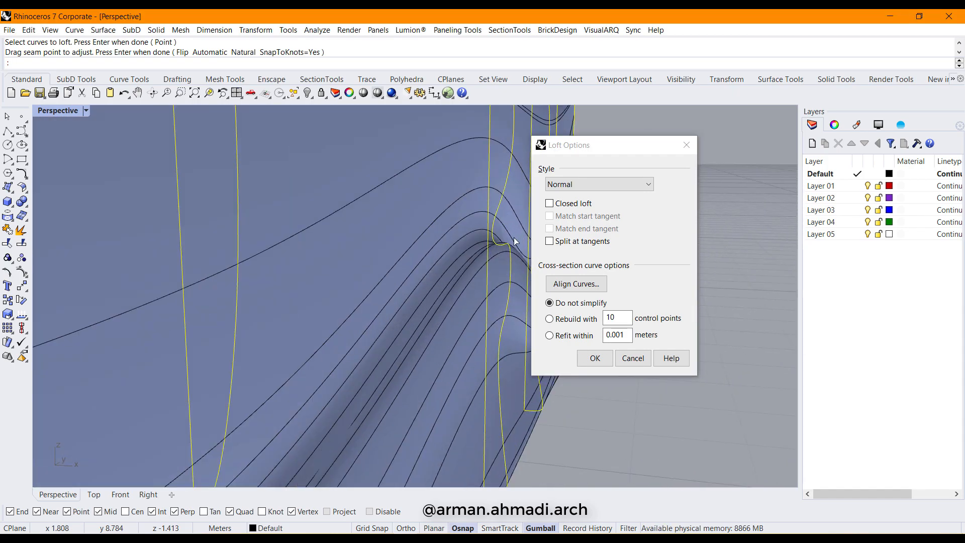
pyautogui.click(596, 359)
# Cap both open ends of the lofted wall to make it a closed solid
pyautogui.scroll(-6, 512, 336)
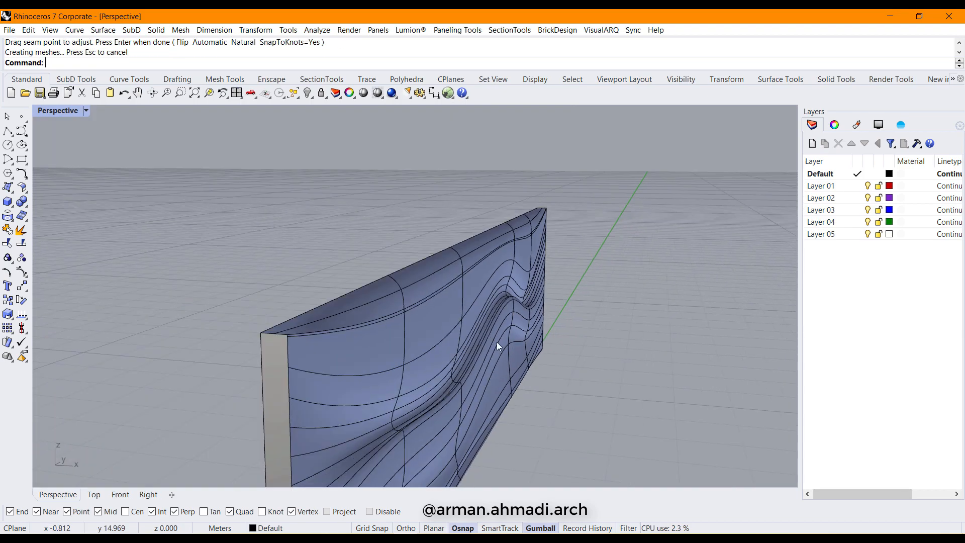
pyautogui.click(433, 326)
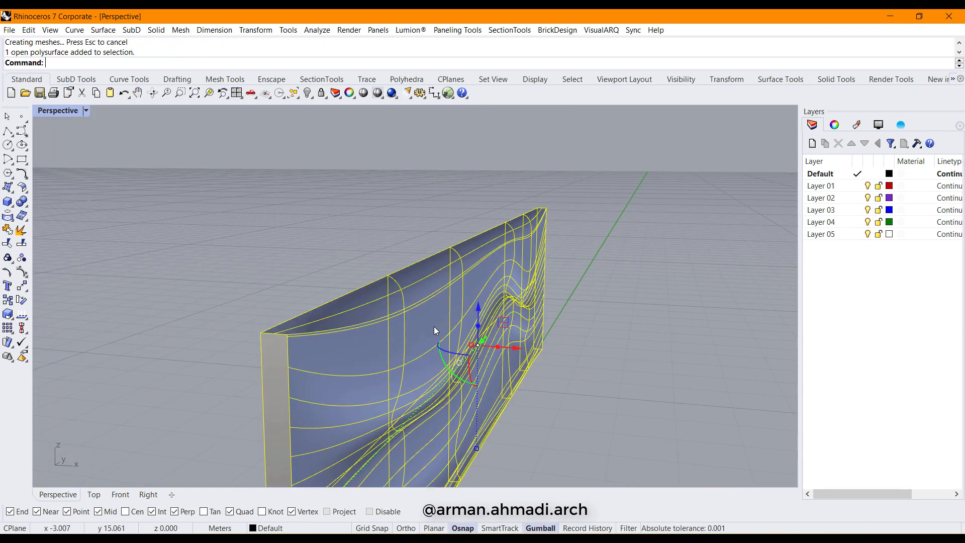
pyautogui.write('Cap')
pyautogui.press('Return')
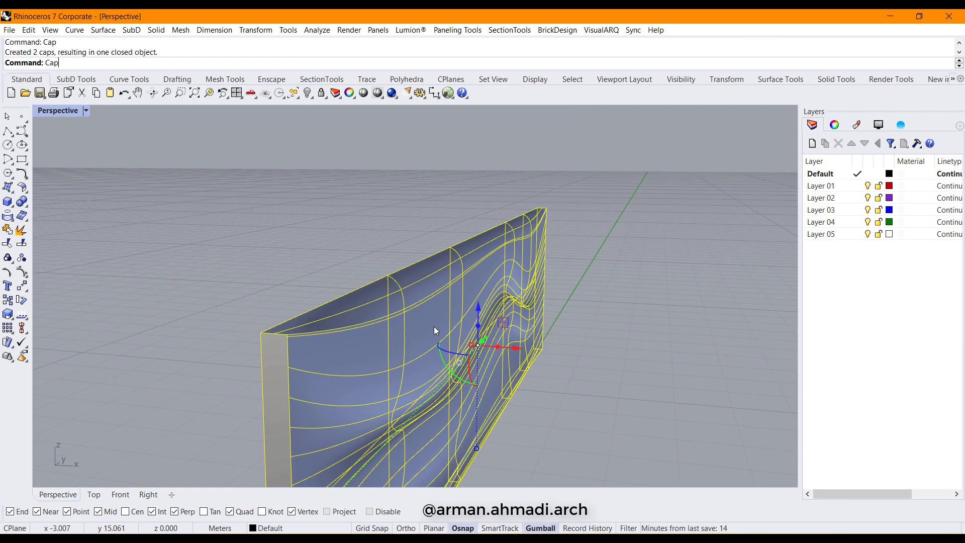
pyautogui.click(304, 280)
pyautogui.scroll(-5, 333, 268)
pyautogui.moveTo(491, 317); pyautogui.dragTo(346, 297, button='right')
# Contour the capped wall along its length in the Top view with 0.06 m between contours
pyautogui.click(298, 308)
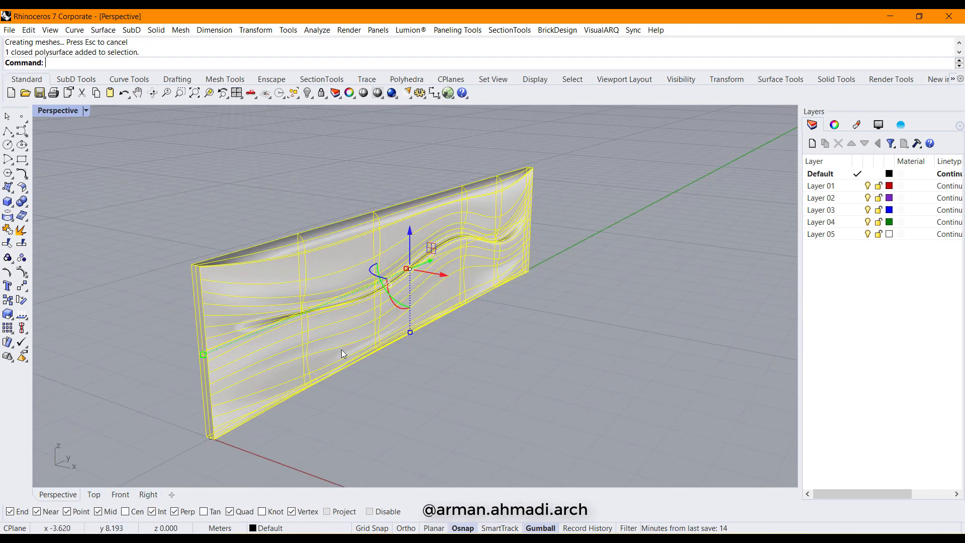
pyautogui.click(94, 495)
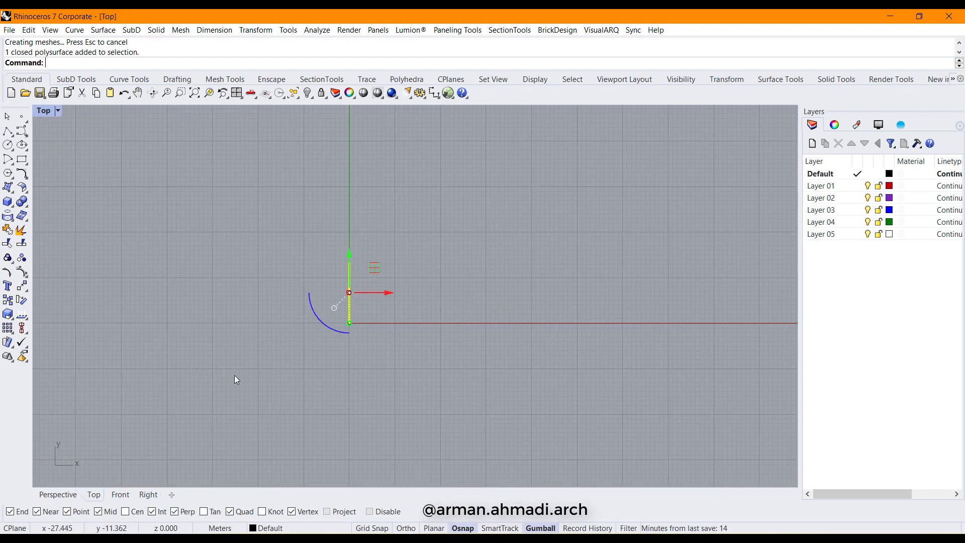
pyautogui.moveTo(351, 397); pyautogui.dragTo(353, 356, button='right')
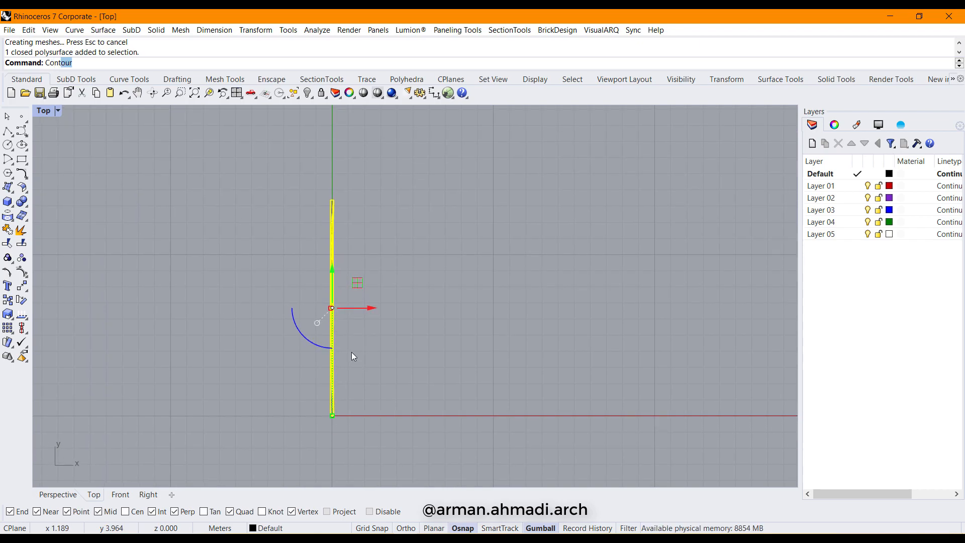
pyautogui.press('Return')
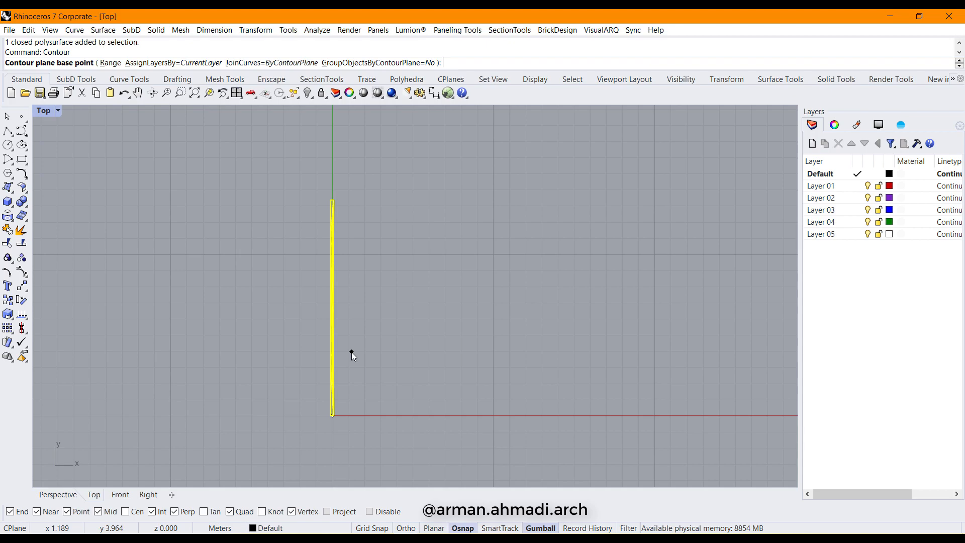
pyautogui.click(352, 434)
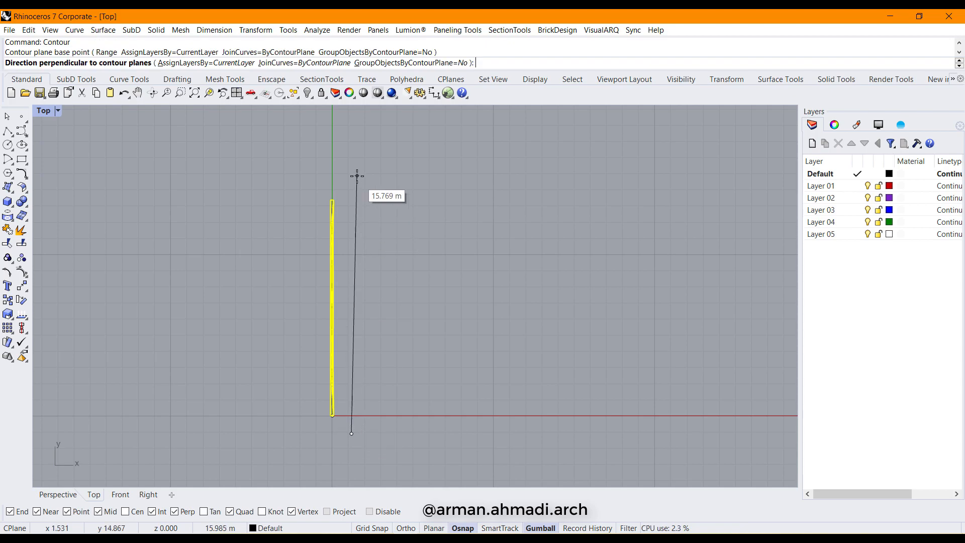
pyautogui.click(352, 186)
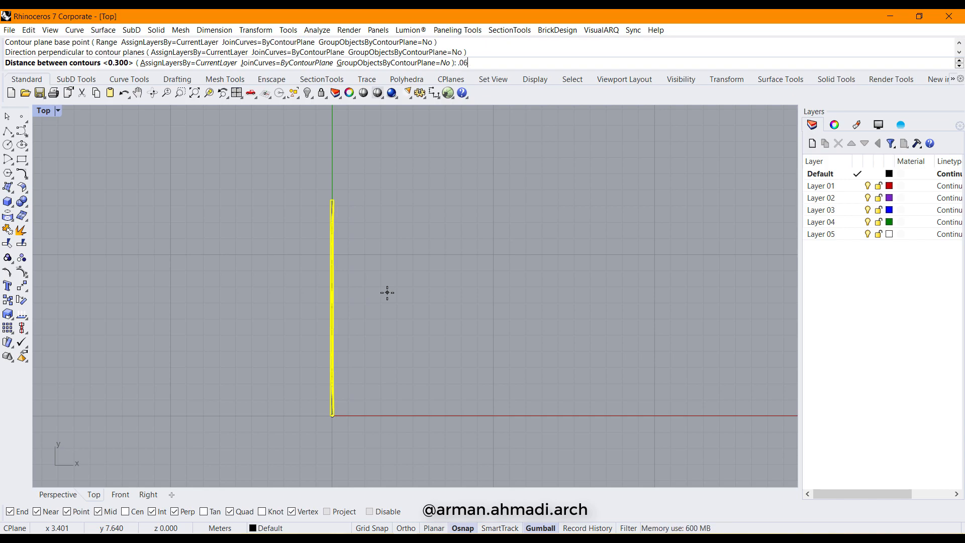
pyautogui.press('Return')
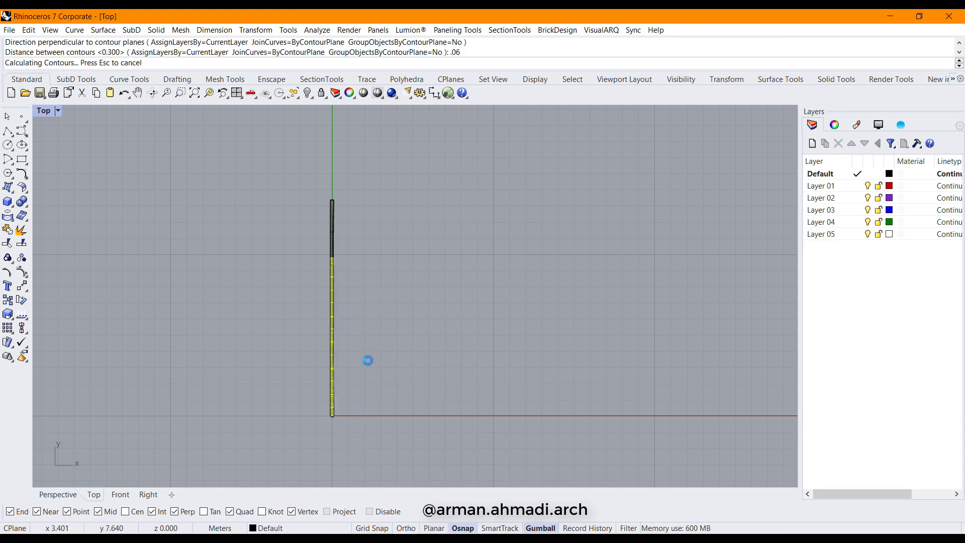
# Move the contour curves in the positive X direction, clear of the lofted wall
pyautogui.scroll(5, 243, 402)
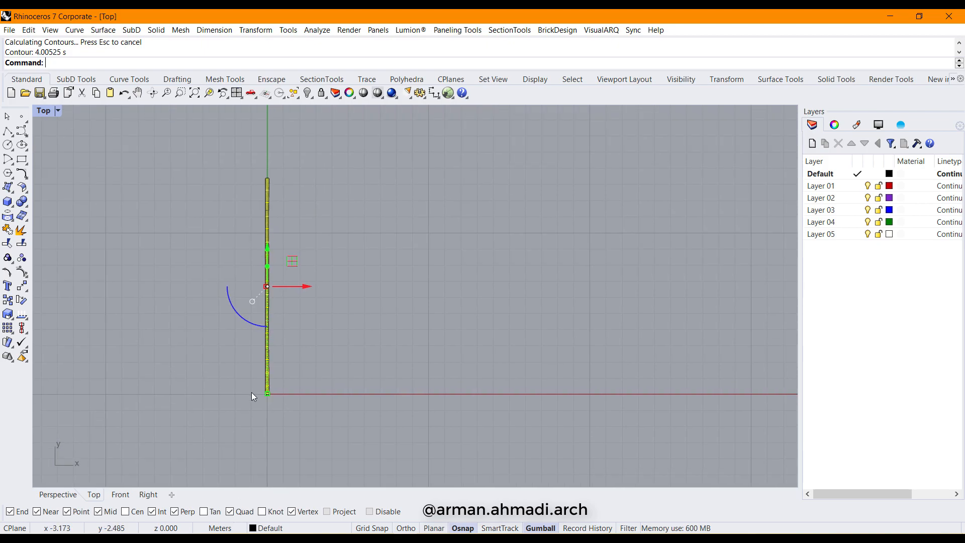
pyautogui.scroll(-2, 283, 371)
pyautogui.press('alt')
pyautogui.moveTo(317, 261); pyautogui.dragTo(409, 260)
pyautogui.moveTo(534, 342); pyautogui.dragTo(457, 359, button='right')
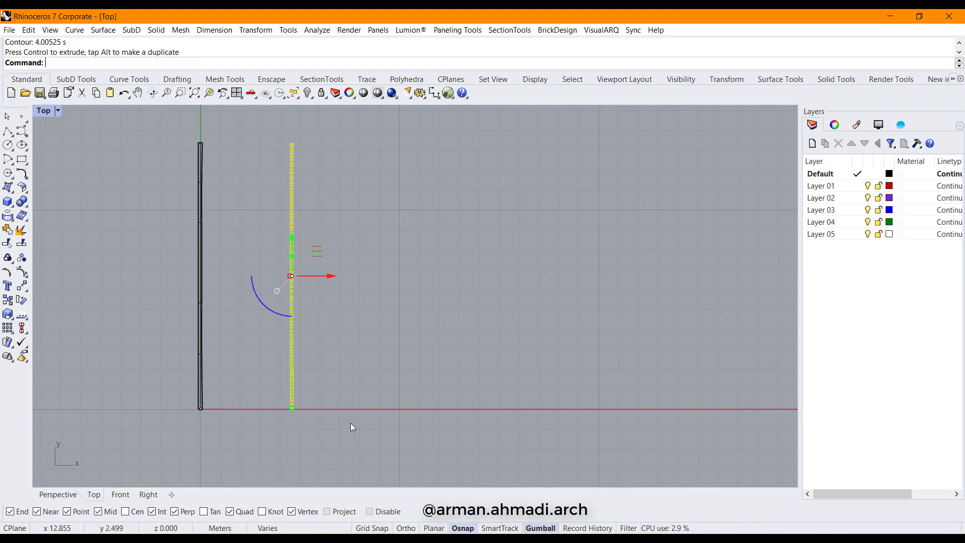
# Extrude all the contour curves a short distance along the Y axis in the Perspective view
pyautogui.click(59, 496)
pyautogui.moveTo(428, 399); pyautogui.dragTo(403, 359, button='right')
pyautogui.scroll(8, 327, 431)
pyautogui.scroll(-5, 323, 412)
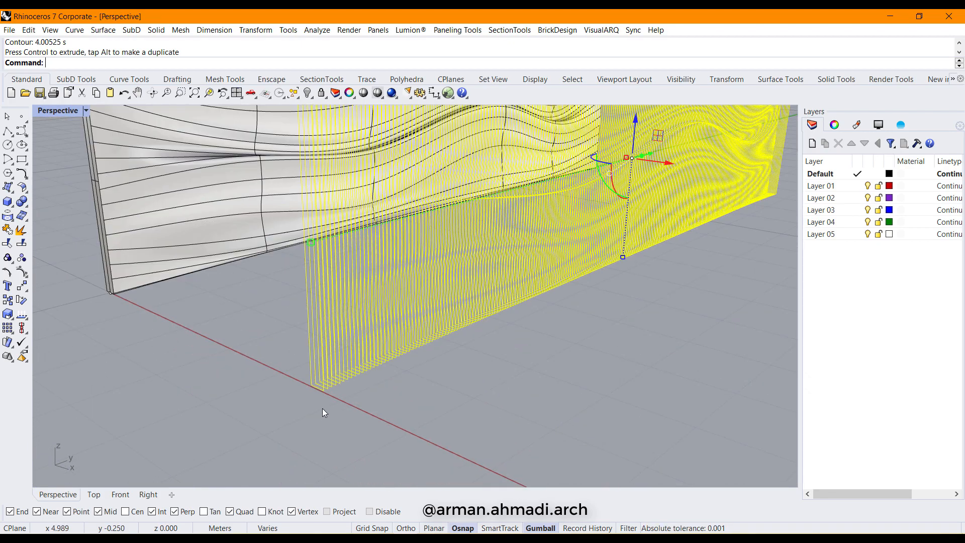
pyautogui.scroll(5, 459, 351)
pyautogui.scroll(-4, 471, 345)
pyautogui.scroll(3, 473, 351)
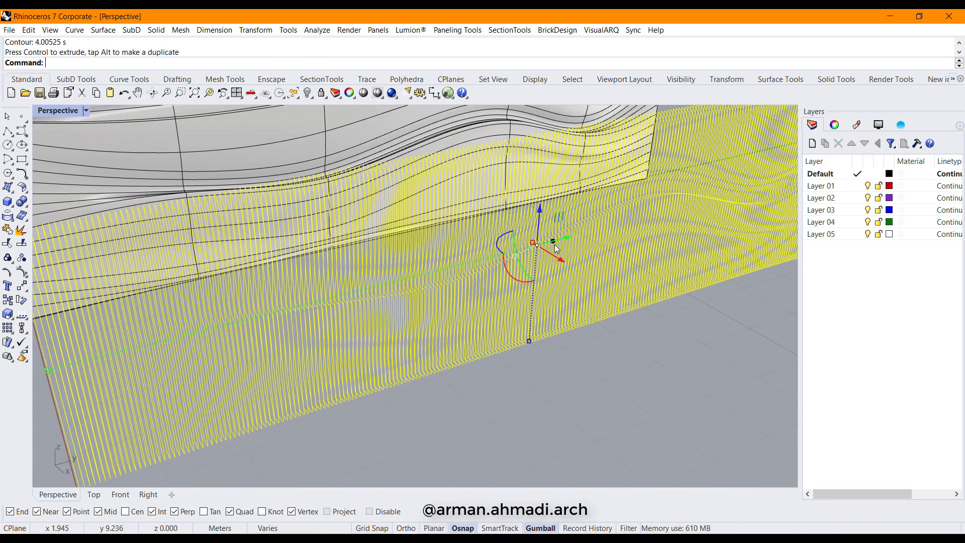
pyautogui.moveTo(554, 245); pyautogui.dragTo(549, 260)
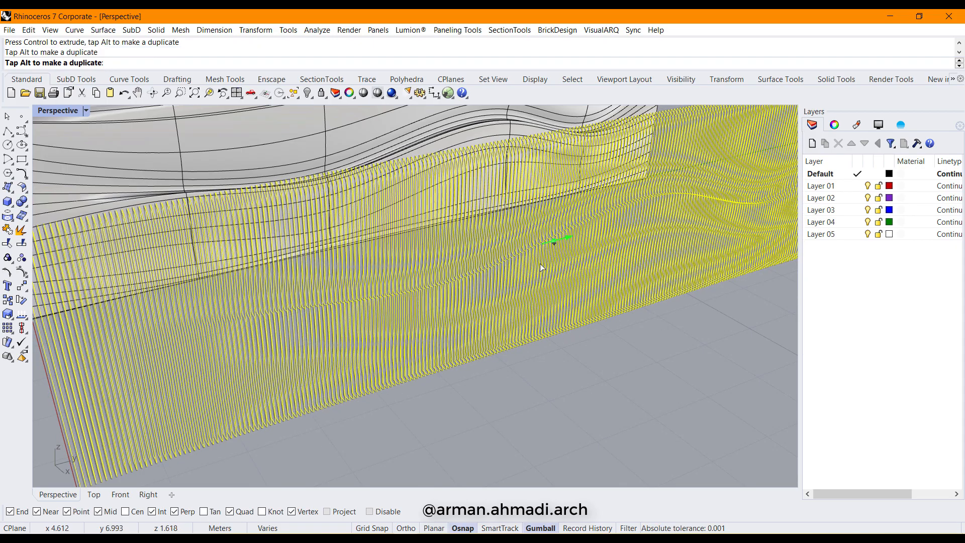
pyautogui.scroll(-6, 449, 307)
pyautogui.moveTo(388, 401); pyautogui.dragTo(506, 409, button='right')
pyautogui.click(506, 409)
pyautogui.scroll(4, 497, 351)
pyautogui.scroll(-3, 496, 351)
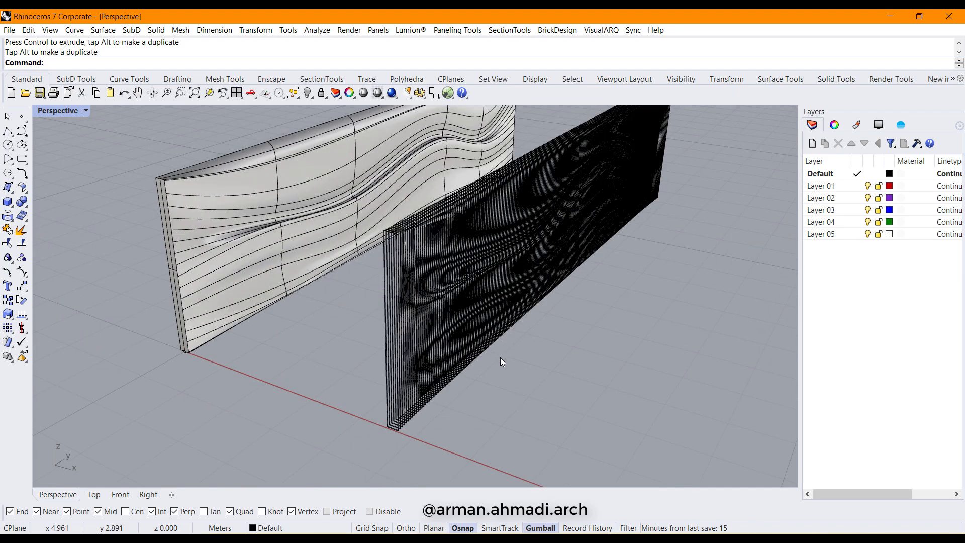
# Select the last created extrusions, cap them, and check the resulting fins up close
pyautogui.click(298, 98)
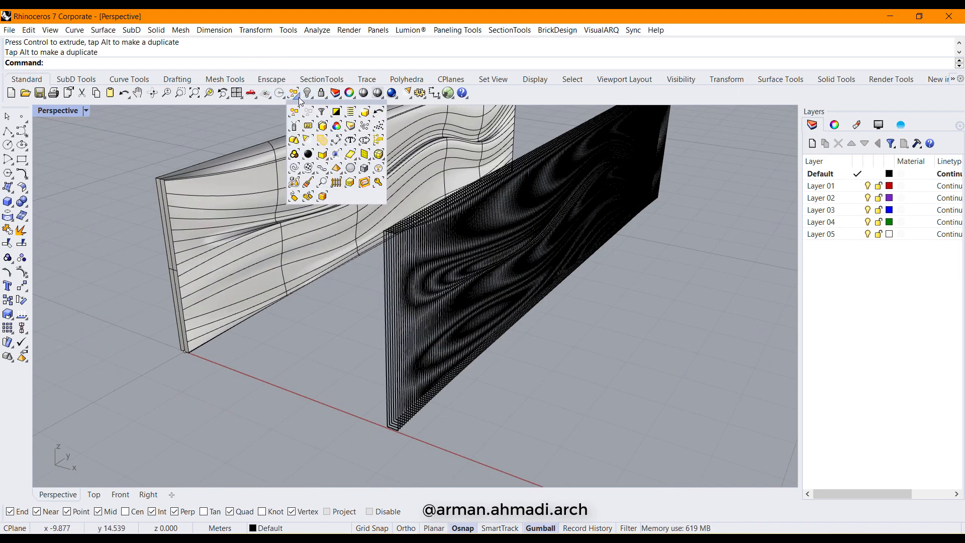
pyautogui.click(365, 113)
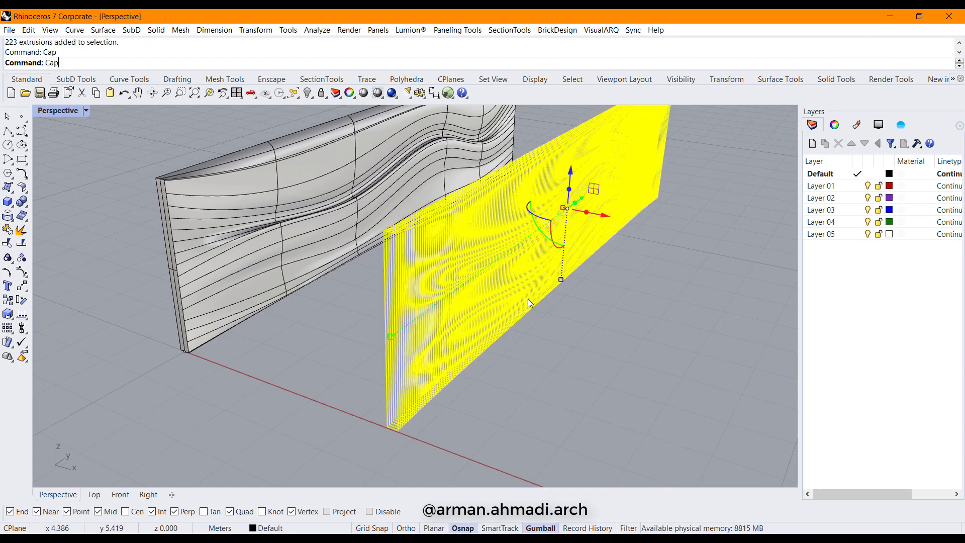
pyautogui.press('Return')
pyautogui.click(559, 379)
pyautogui.scroll(-3, 532, 392)
pyautogui.moveTo(548, 363); pyautogui.dragTo(592, 350, button='right')
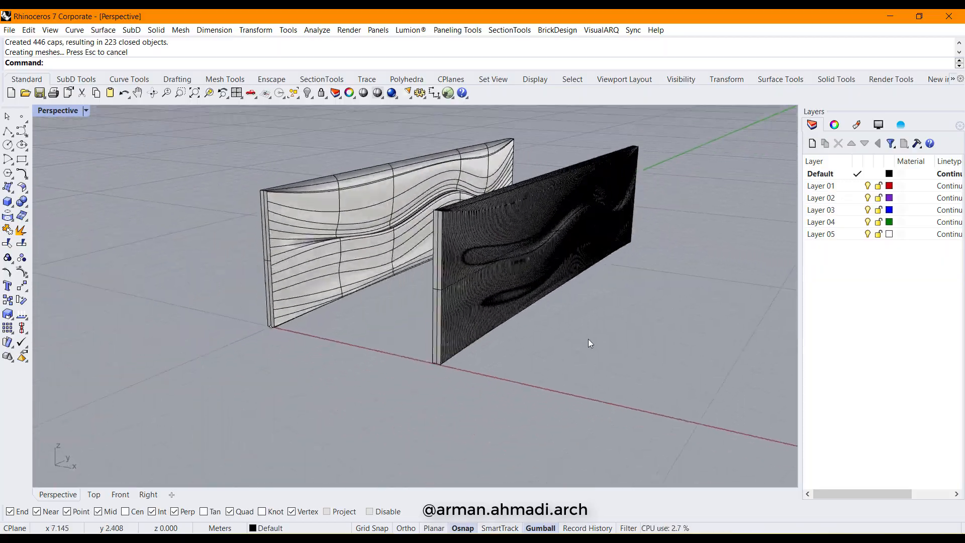
pyautogui.scroll(7, 551, 282)
pyautogui.moveTo(634, 291); pyautogui.dragTo(458, 286, button='right')
pyautogui.scroll(-8, 458, 286)
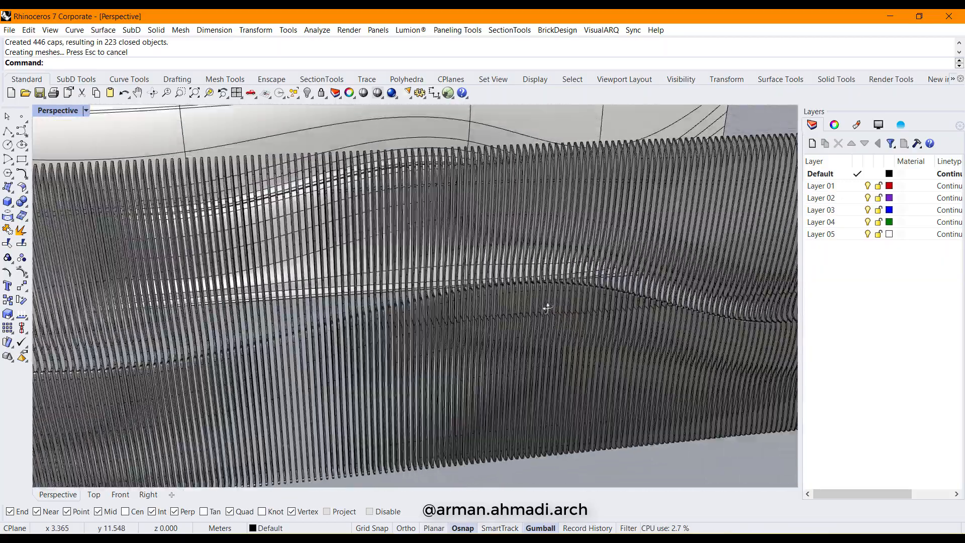
# Undo the capping and the extrusion of the contour curves
pyautogui.hotkey('ctrl', 'z')
pyautogui.moveTo(378, 384); pyautogui.dragTo(576, 258, button='right')
pyautogui.hotkey('ctrl', 'z')
# Reselect all the contour curves and extrude them again along the Y axis
pyautogui.moveTo(625, 215); pyautogui.dragTo(492, 263)
pyautogui.moveTo(673, 289); pyautogui.dragTo(538, 350, button='right')
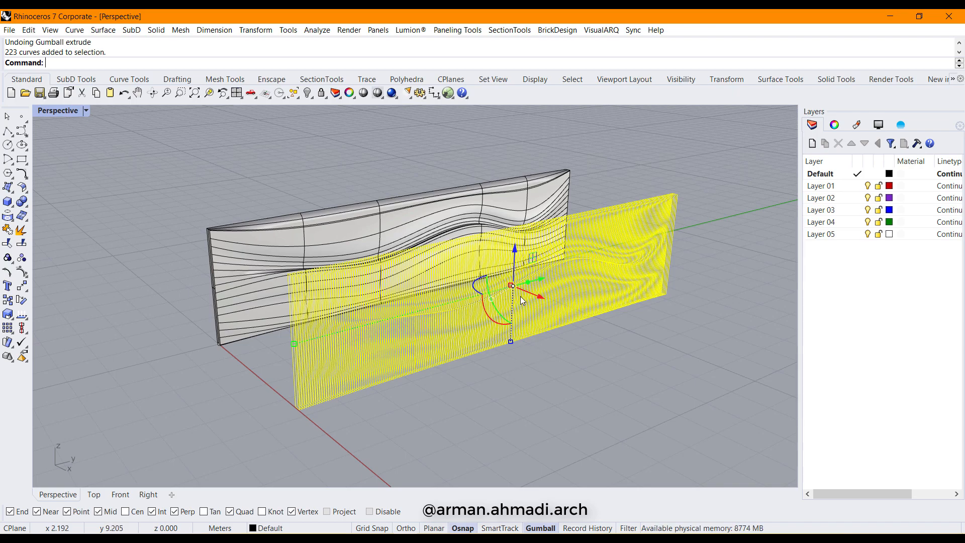
pyautogui.scroll(5, 515, 282)
pyautogui.scroll(-2, 455, 276)
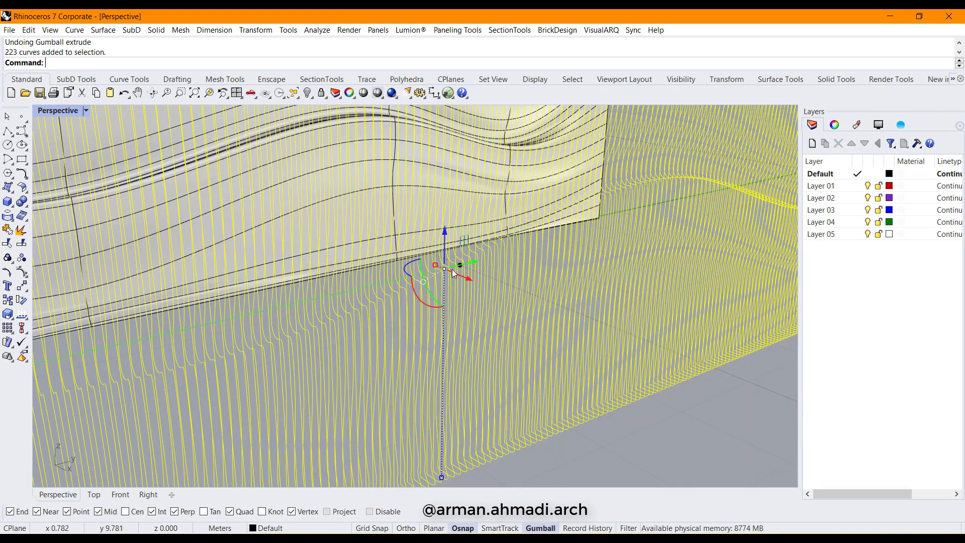
pyautogui.moveTo(461, 270); pyautogui.dragTo(464, 267)
pyautogui.moveTo(457, 304); pyautogui.dragTo(572, 336, button='right')
pyautogui.scroll(-10, 503, 344)
pyautogui.click(591, 263)
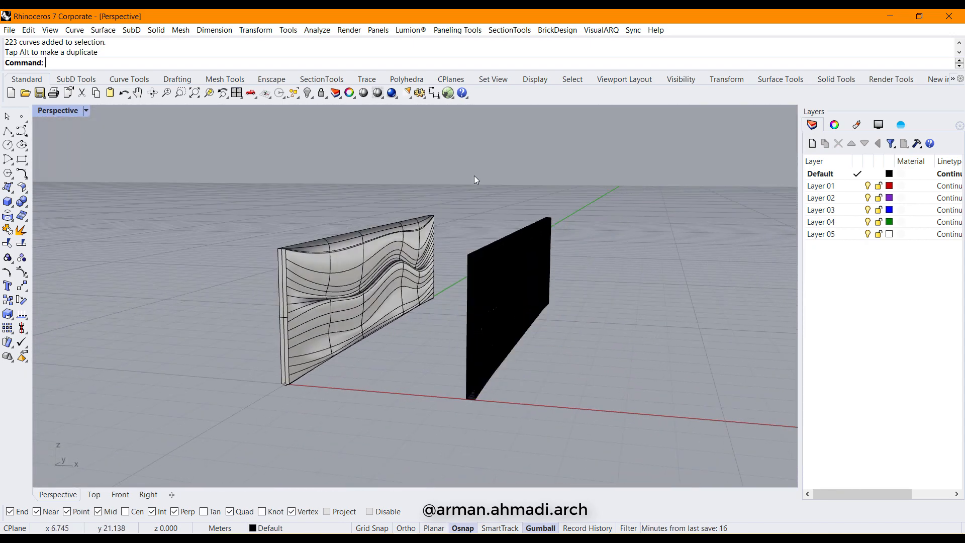
# Select the last created extrusions and cap them into closed solids
pyautogui.click(298, 97)
pyautogui.click(363, 113)
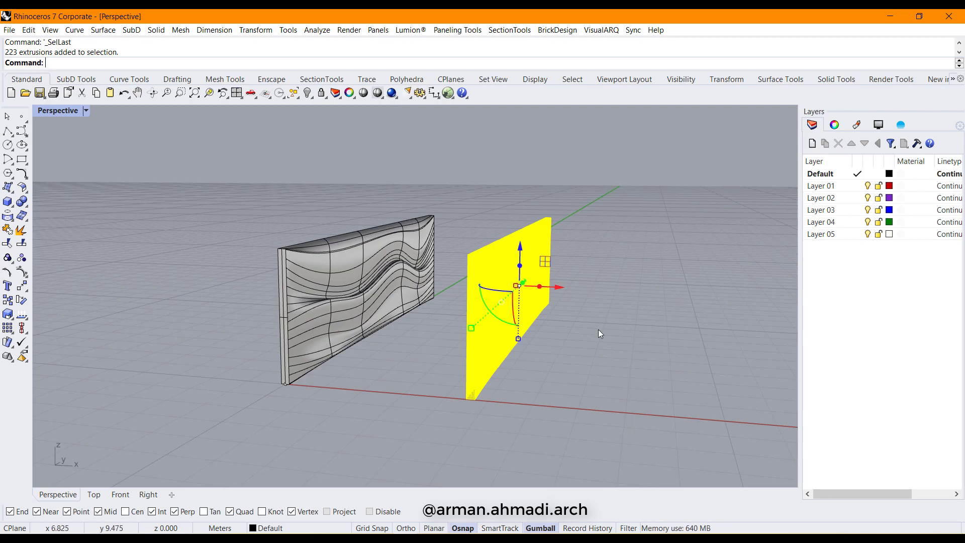
pyautogui.press('Return')
pyautogui.click(593, 326)
pyautogui.moveTo(629, 331); pyautogui.dragTo(662, 317, button='right')
pyautogui.scroll(6, 482, 308)
pyautogui.scroll(3, 482, 309)
pyautogui.scroll(-7, 475, 324)
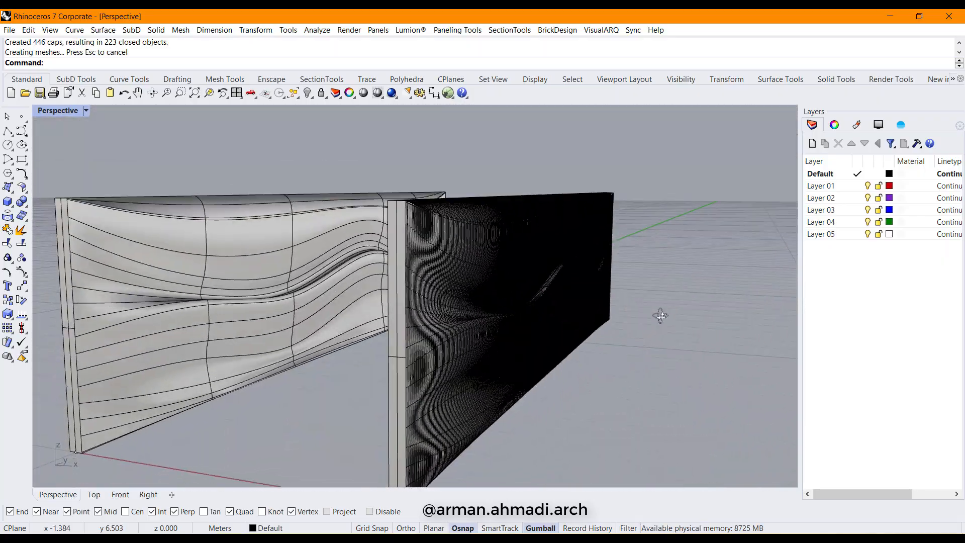
# Hide the original lofted wall, then the base line, rectangles, wavy profiles and point left at its place
pyautogui.scroll(-5, 477, 291)
pyautogui.click(317, 285)
pyautogui.click(307, 93)
pyautogui.scroll(-2, 491, 272)
pyautogui.moveTo(422, 276); pyautogui.dragTo(470, 276, button='right')
pyautogui.moveTo(428, 194); pyautogui.dragTo(294, 336)
pyautogui.click(307, 93)
# Select all the contour curves and capped strips and group them
pyautogui.moveTo(533, 307); pyautogui.dragTo(498, 340, button='right')
pyautogui.click(524, 300)
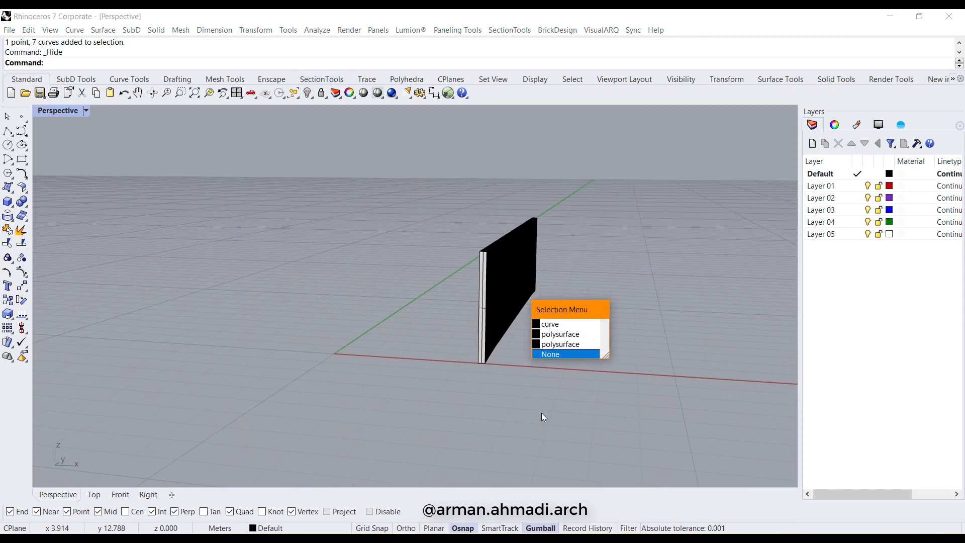
pyautogui.click(538, 402)
pyautogui.moveTo(571, 210); pyautogui.dragTo(445, 327)
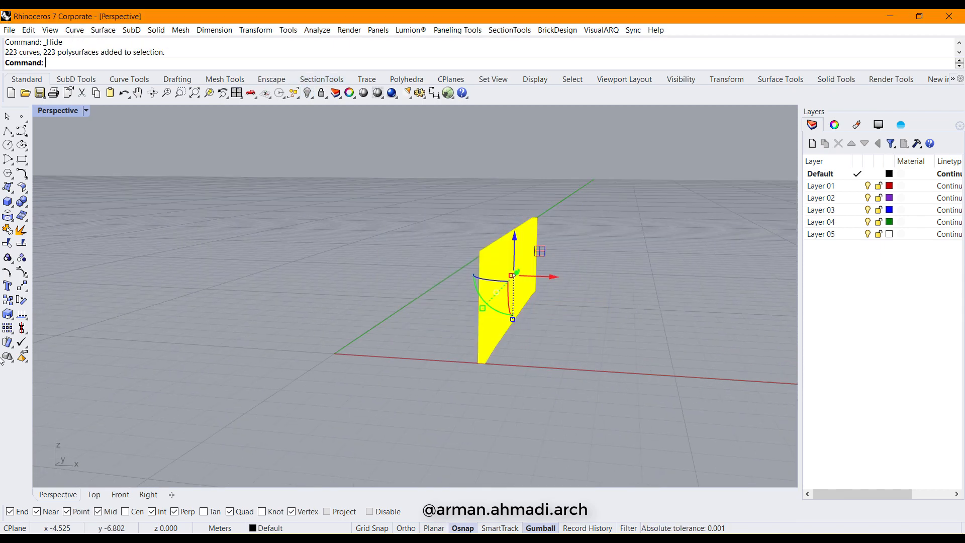
pyautogui.click(8, 259)
# Move the grouped wall back along the X axis towards the origin and deselect it
pyautogui.moveTo(552, 278); pyautogui.dragTo(438, 275)
pyautogui.write('zs')
pyautogui.press('Return')
pyautogui.click(488, 393)
pyautogui.moveTo(488, 393)
pyautogui.mouseDown(button='right')
pyautogui.moveTo(429, 382)
pyautogui.moveTo(426, 394)
pyautogui.mouseUp(button='right')
# Set the Perspective viewport's display mode to Arctic
pyautogui.click(85, 111)
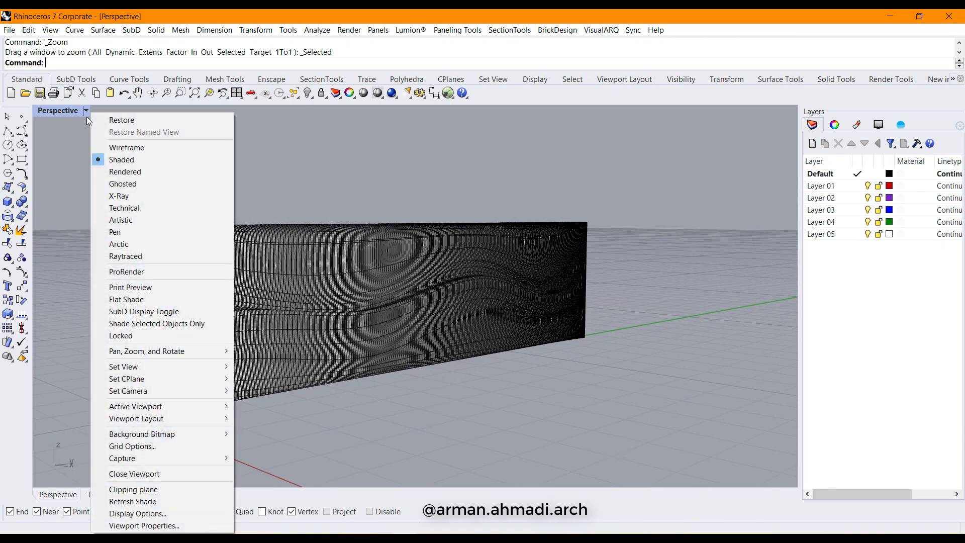
pyautogui.click(127, 245)
pyautogui.moveTo(386, 332)
pyautogui.mouseDown(button='right')
pyautogui.moveTo(429, 336)
pyautogui.moveTo(227, 347)
pyautogui.moveTo(183, 334)
pyautogui.moveTo(436, 333)
pyautogui.mouseUp(button='right')
# Examine the finished sliced wall from both ends and along its wavy face
pyautogui.scroll(5, 486, 306)
pyautogui.moveTo(573, 300)
pyautogui.mouseDown(button='right')
pyautogui.moveTo(491, 306)
pyautogui.moveTo(374, 294)
pyautogui.mouseUp(button='right')
pyautogui.scroll(2, 411, 276)
pyautogui.scroll(-5, 412, 276)
pyautogui.moveTo(541, 302)
pyautogui.mouseDown(button='right')
pyautogui.moveTo(500, 302)
pyautogui.moveTo(697, 292)
pyautogui.moveTo(491, 334)
pyautogui.moveTo(497, 341)
pyautogui.mouseUp(button='right')
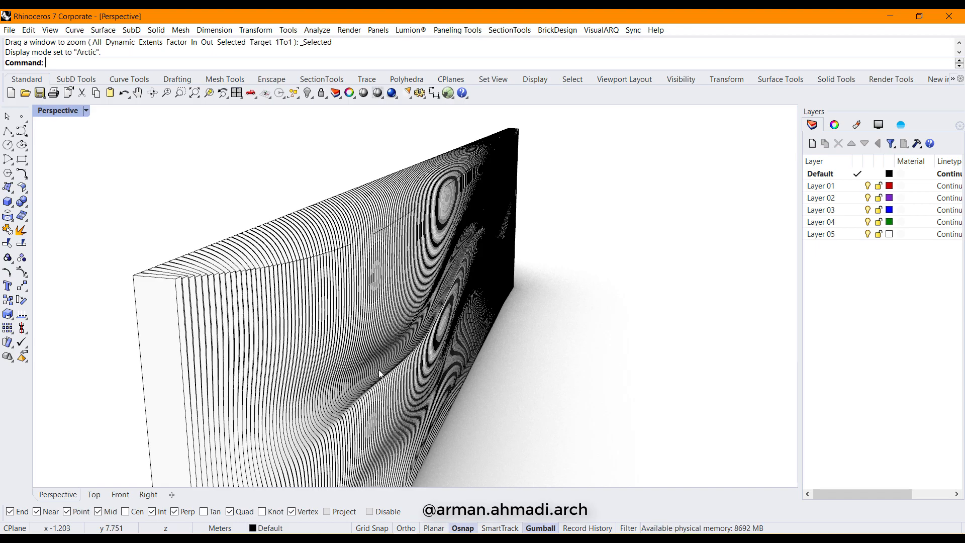
pyautogui.moveTo(558, 242); pyautogui.dragTo(306, 237, button='right')
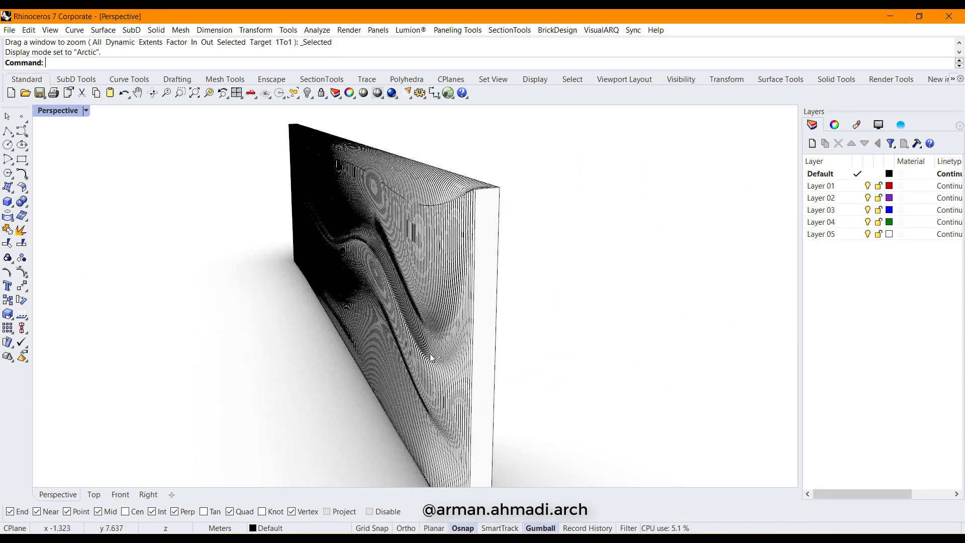
pyautogui.moveTo(366, 230)
pyautogui.mouseDown(button='right')
pyautogui.moveTo(583, 251)
pyautogui.moveTo(545, 256)
pyautogui.mouseUp(button='right')
pyautogui.scroll(-4, 544, 255)
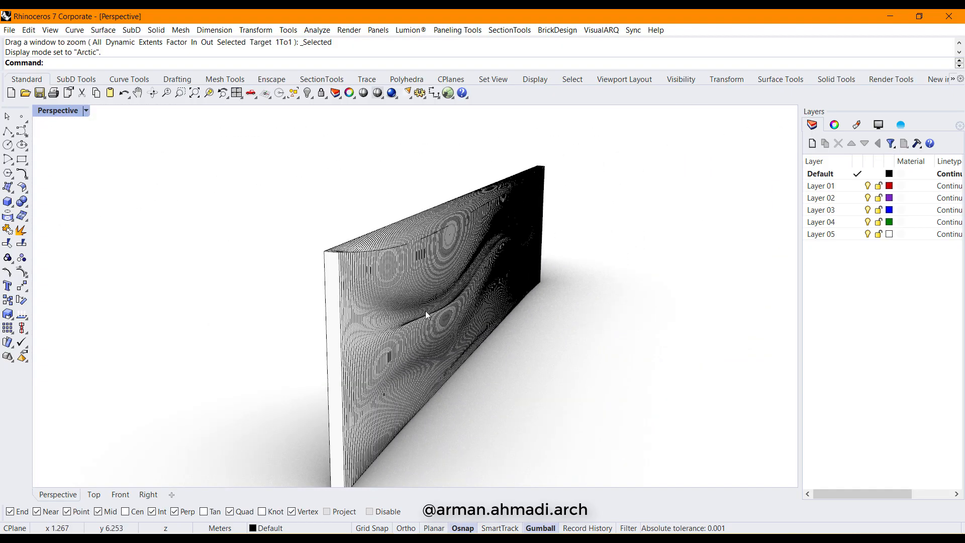
pyautogui.moveTo(471, 349); pyautogui.dragTo(424, 354, button='right')
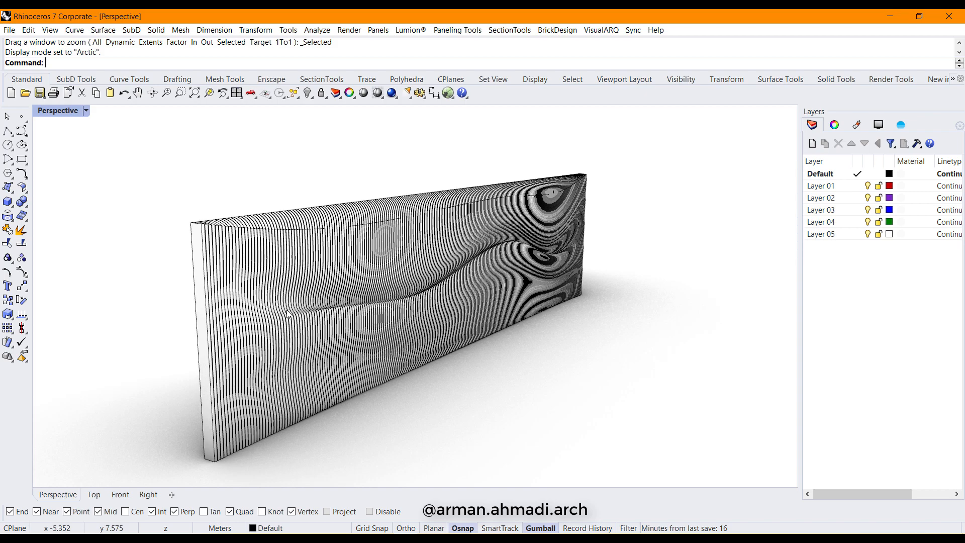
pyautogui.moveTo(413, 287)
pyautogui.mouseDown(button='right')
pyautogui.moveTo(451, 282)
pyautogui.moveTo(286, 292)
pyautogui.moveTo(481, 297)
pyautogui.mouseUp(button='right')
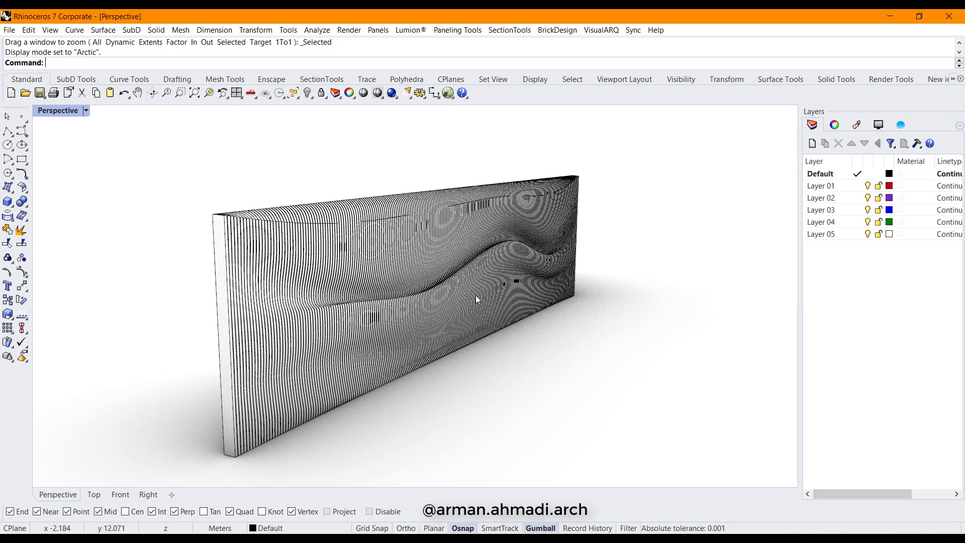
pyautogui.keyDown('shift'); pyautogui.moveTo(482, 336); pyautogui.dragTo(442, 357, button='right'); pyautogui.keyUp('shift')
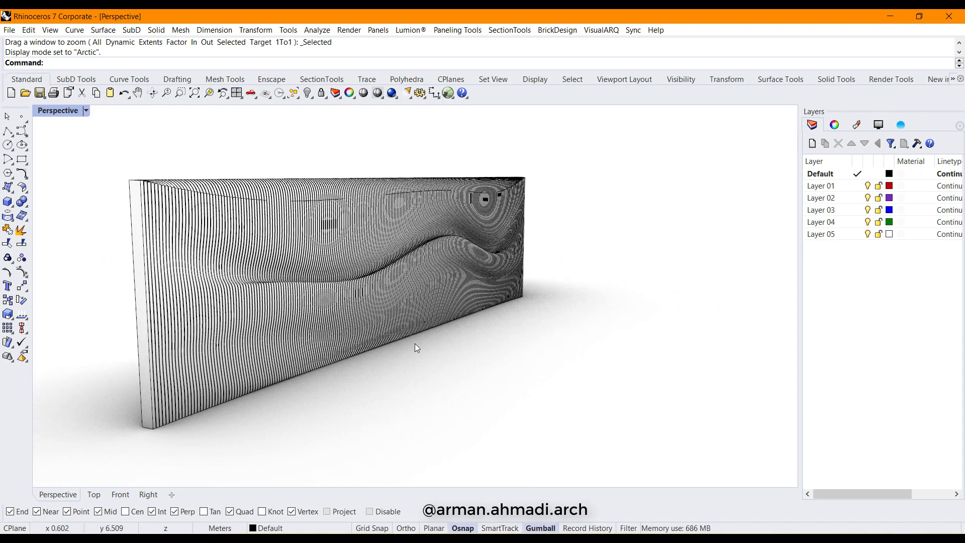